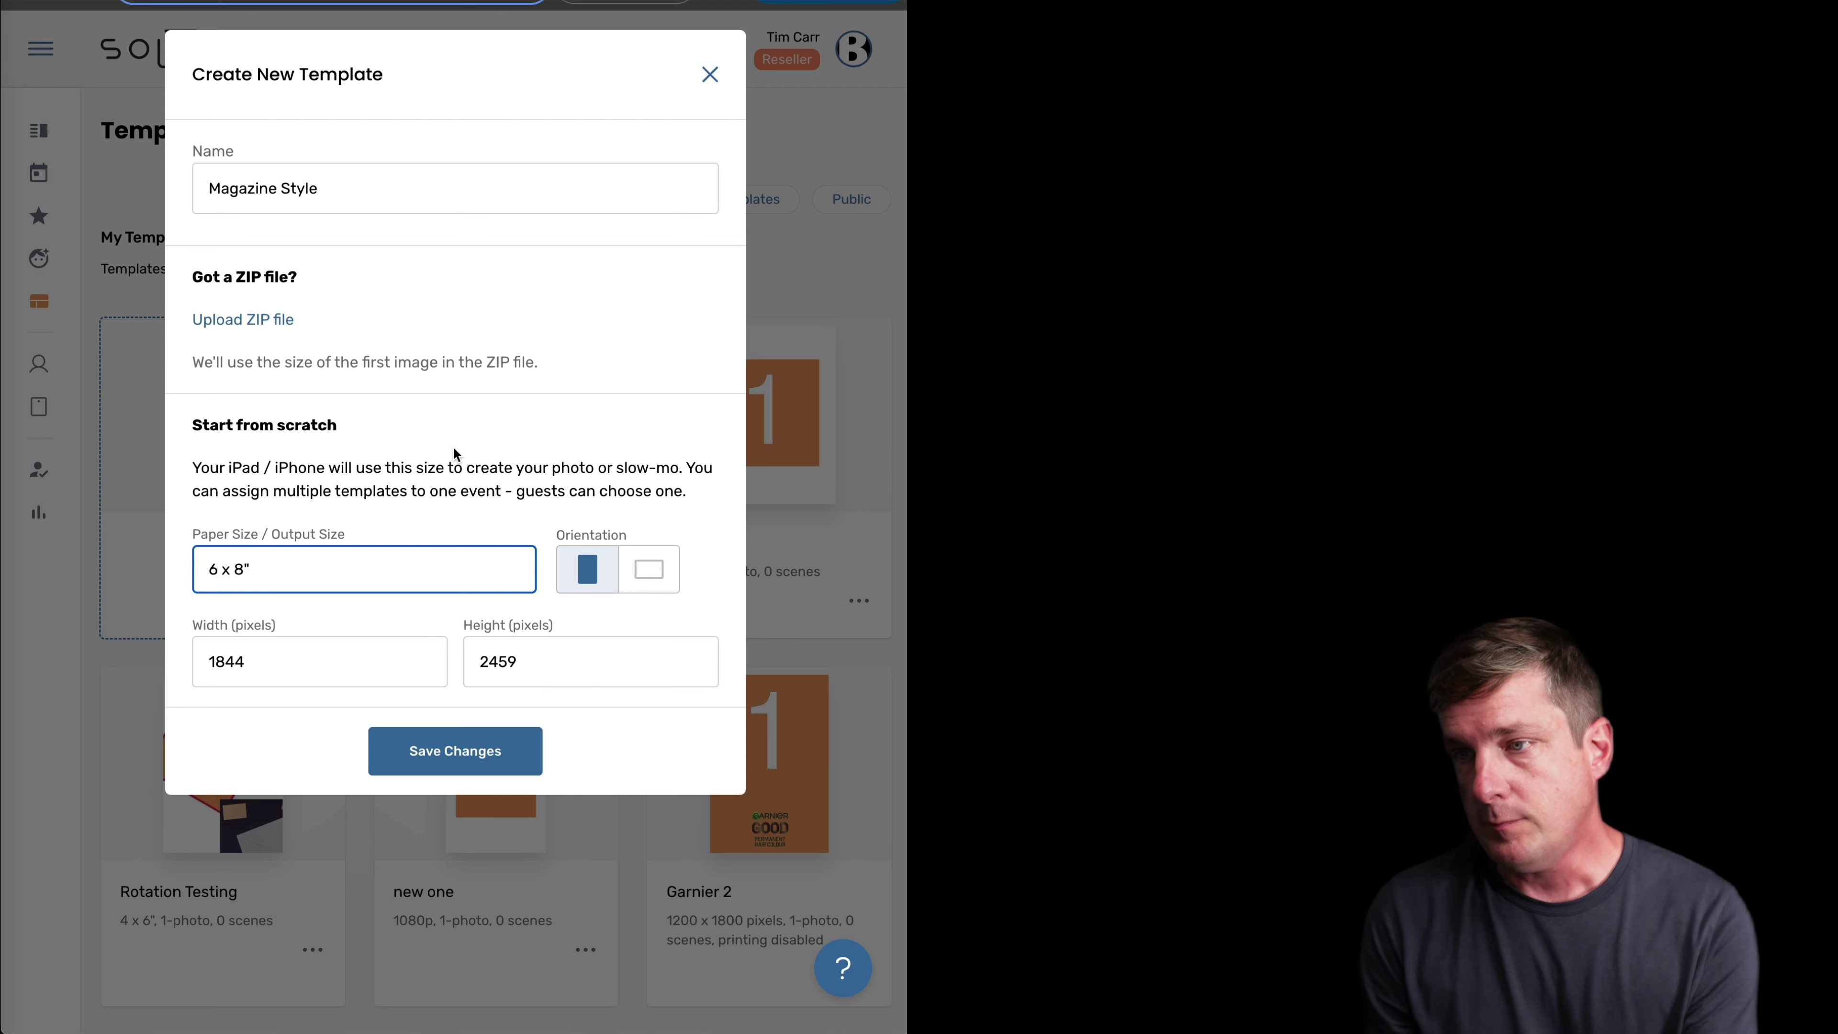
- Create the 6 x 8" portrait template Magazine Style and make its photo area fill the canvas at 0, 0 with 1844 x 2459 pixels
left_click(453, 751)
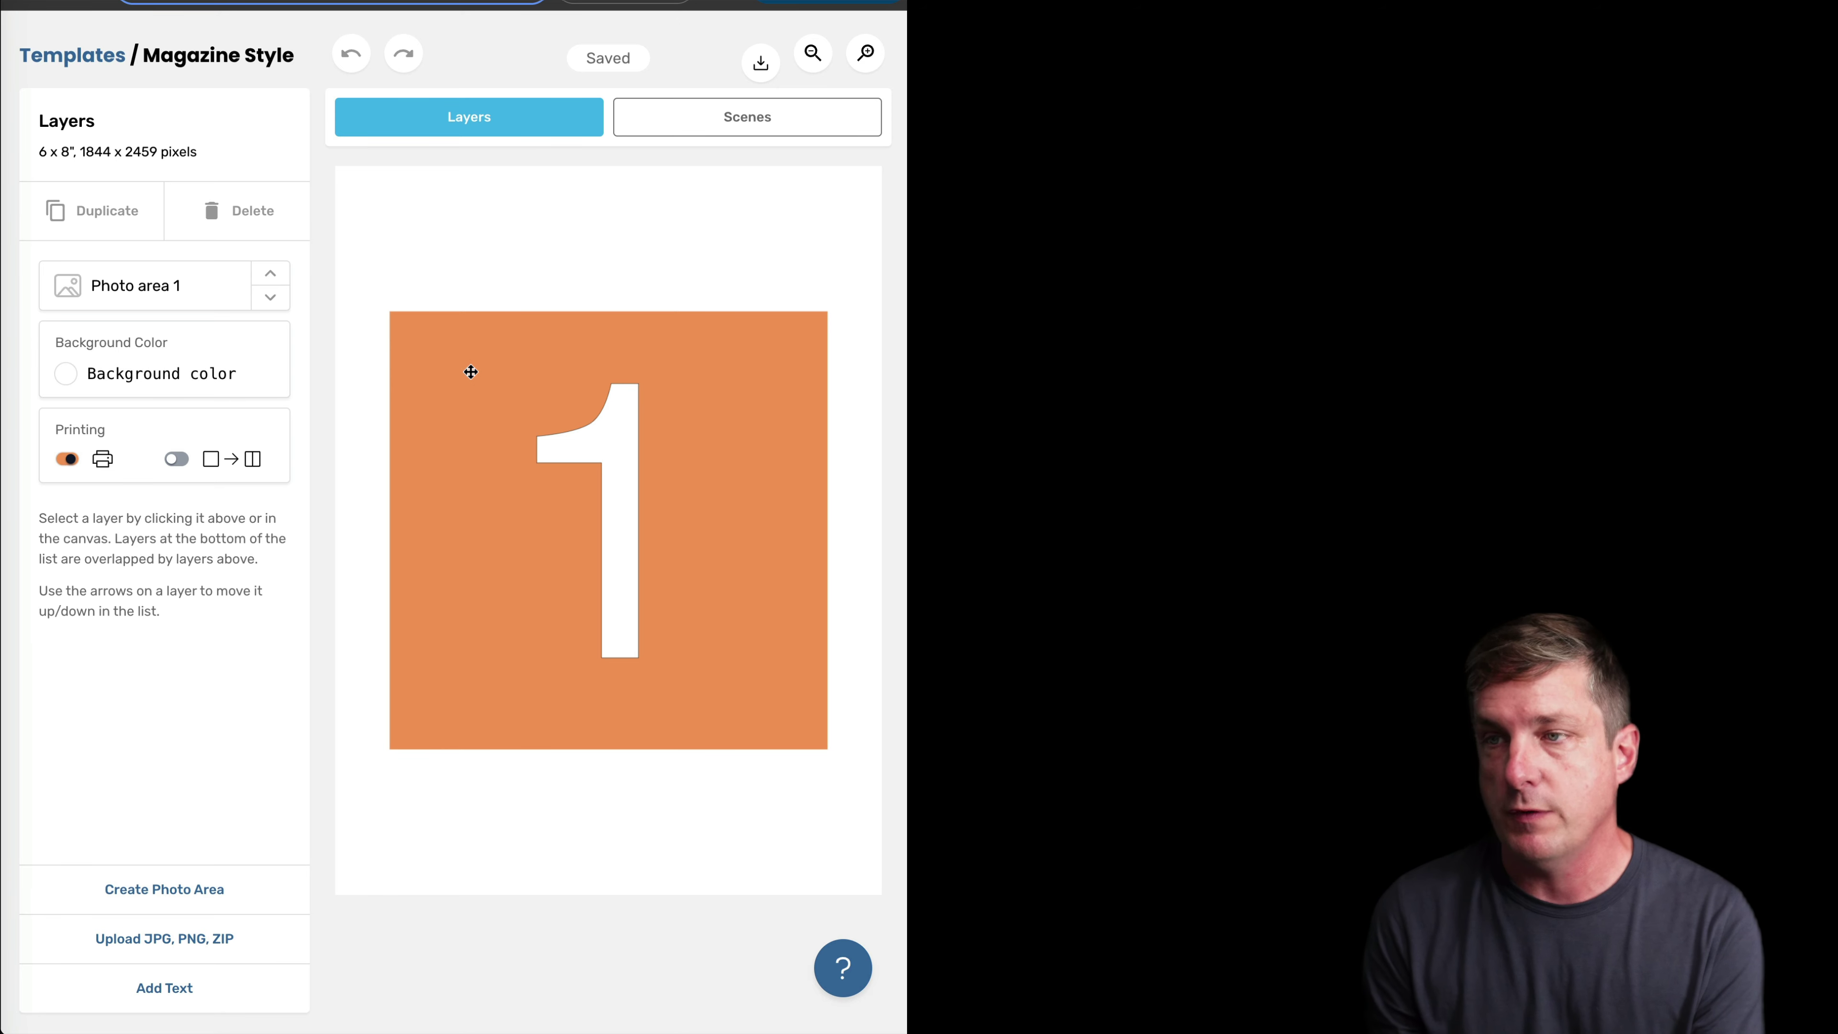
left_click_drag(470, 372, 418, 227)
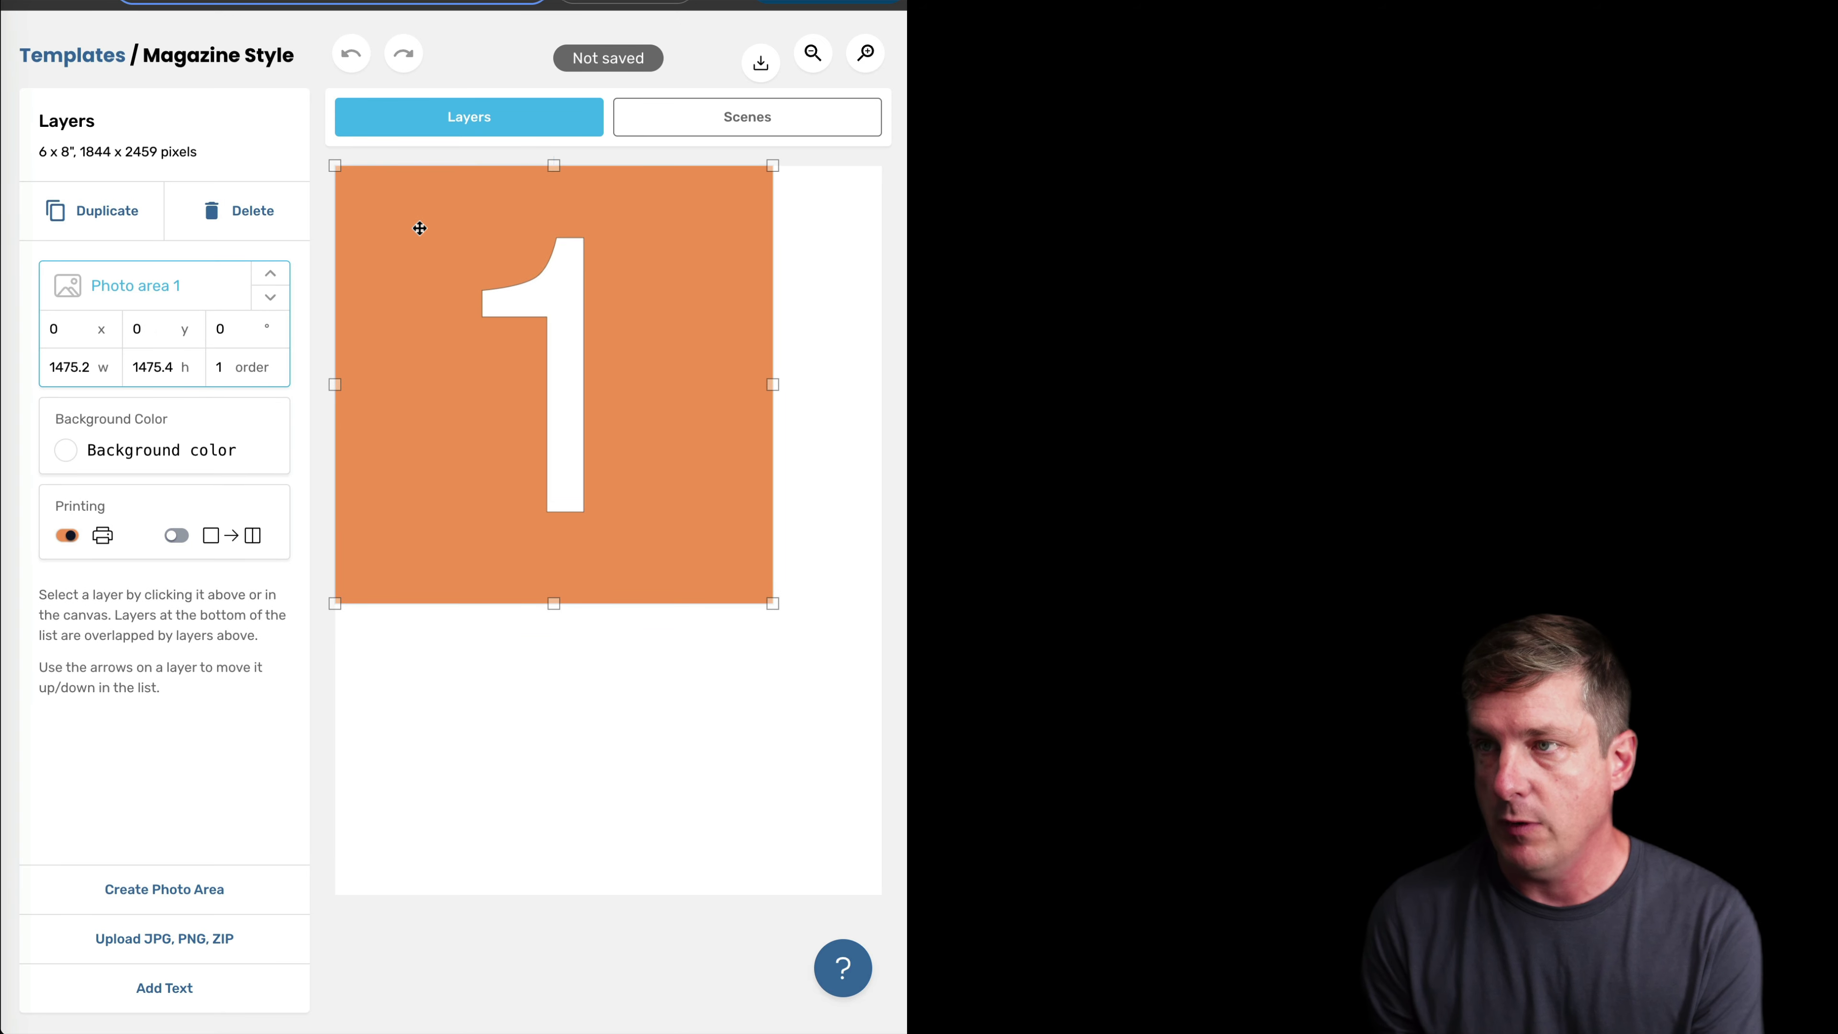
left_click_drag(773, 603, 882, 712)
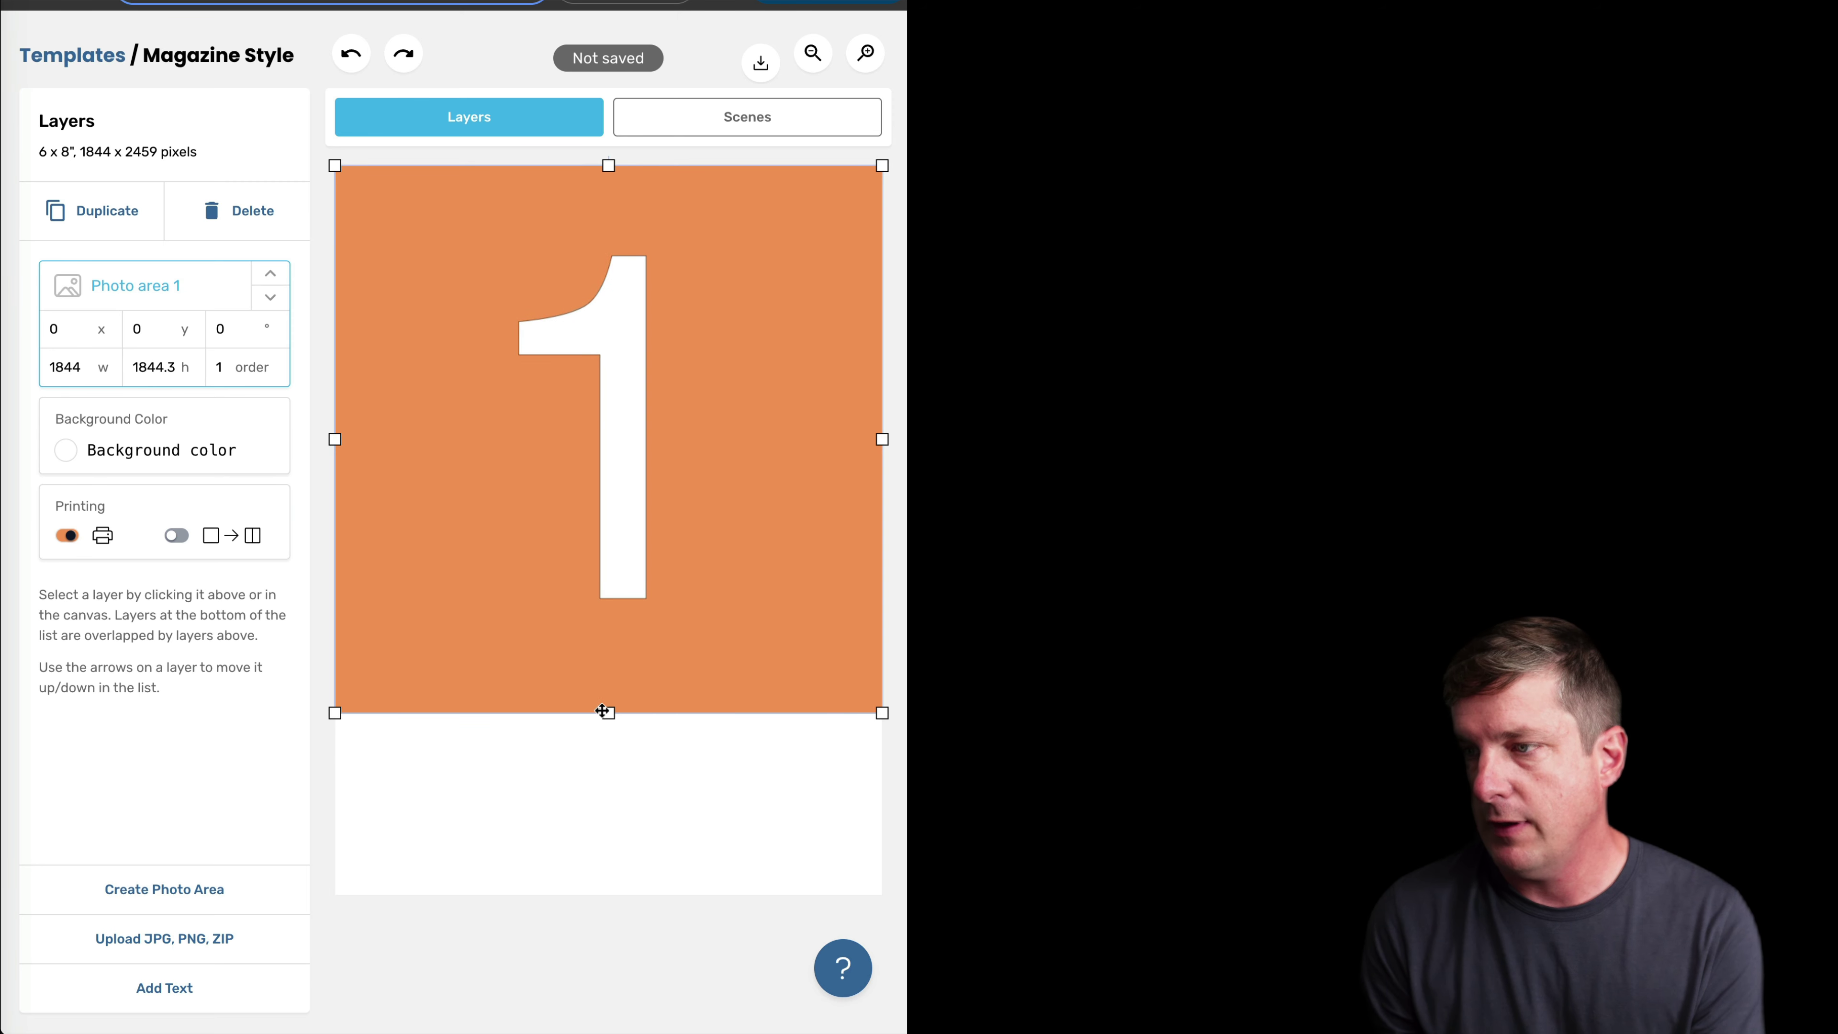
left_click_drag(608, 714, 621, 898)
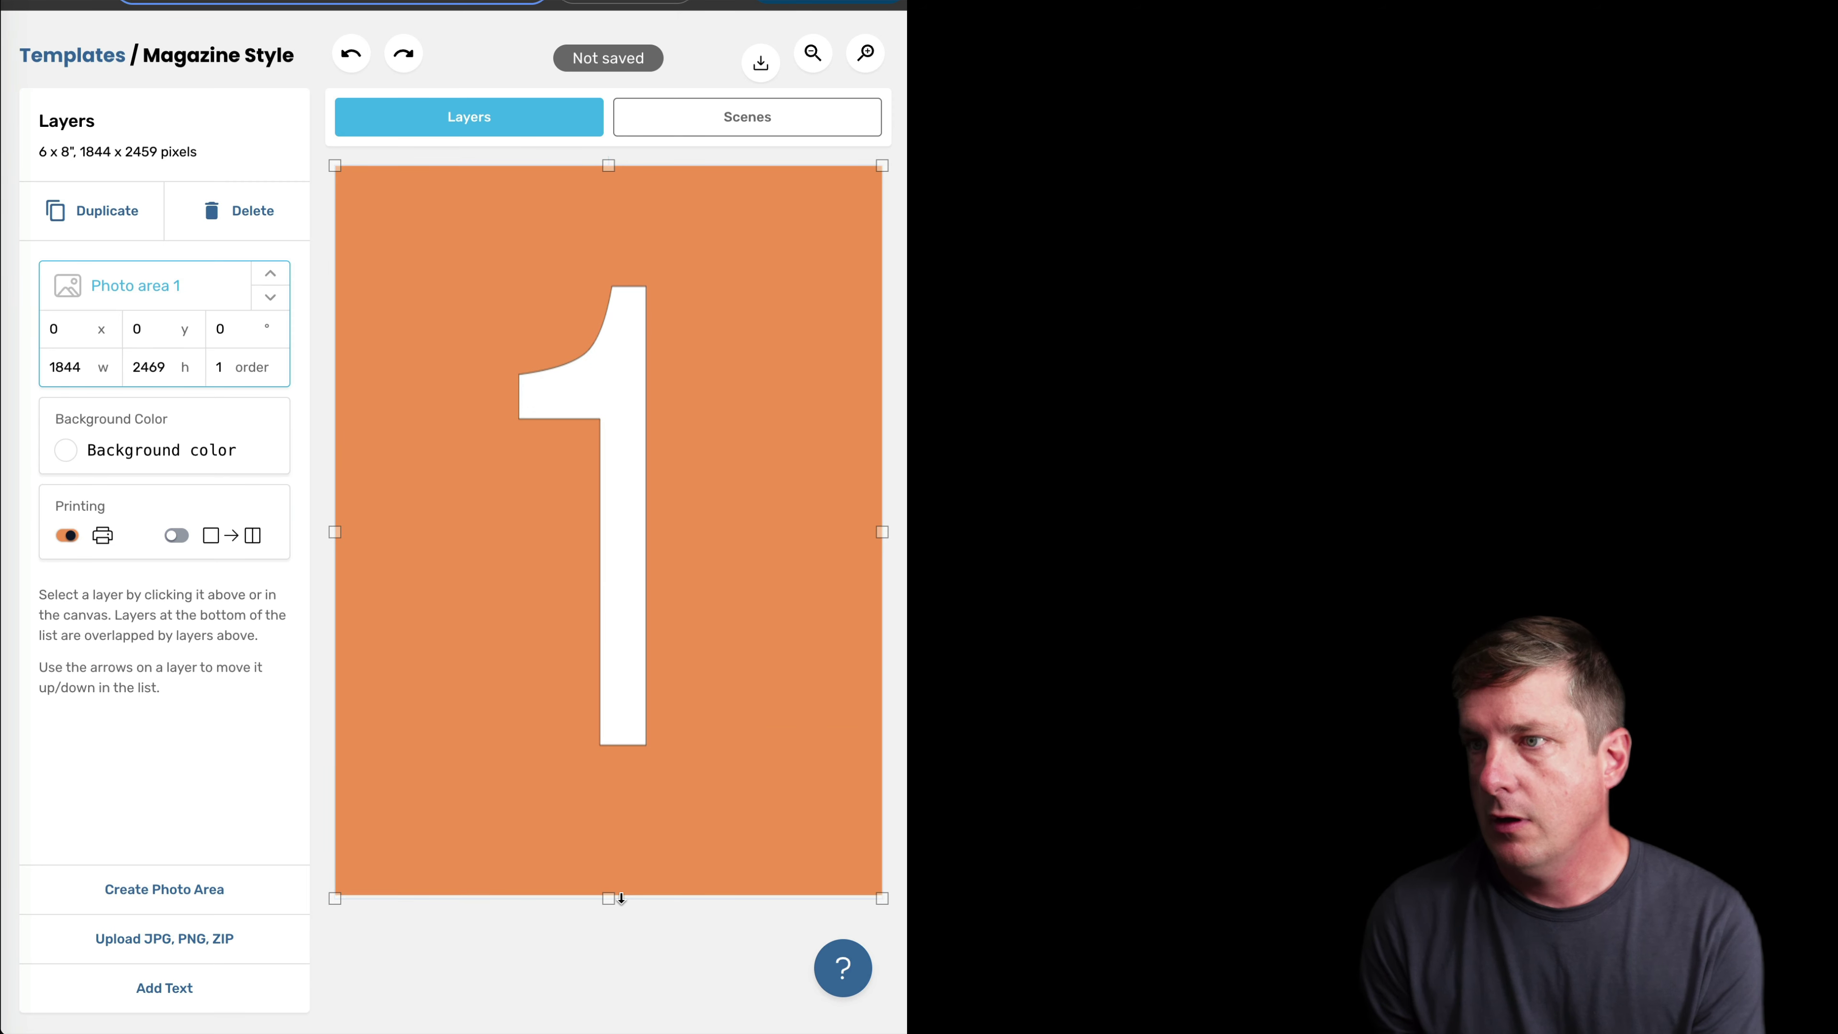
left_click(155, 368)
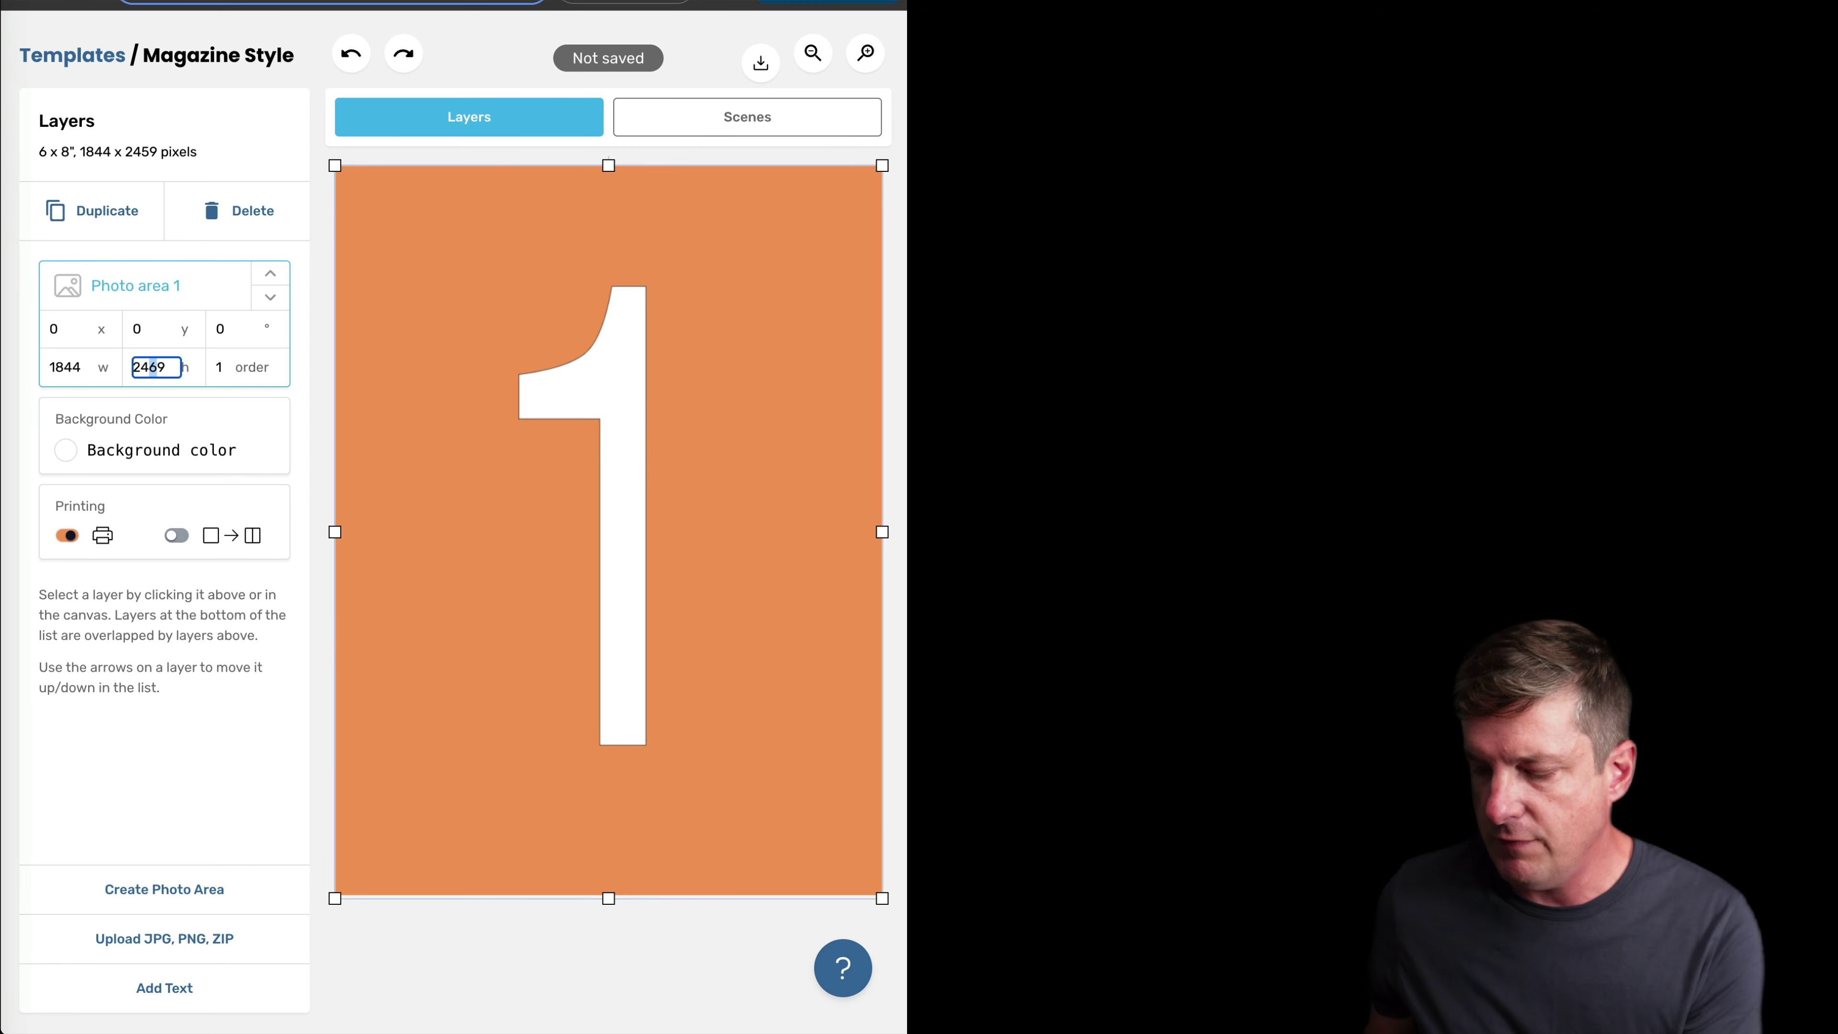
type("5")
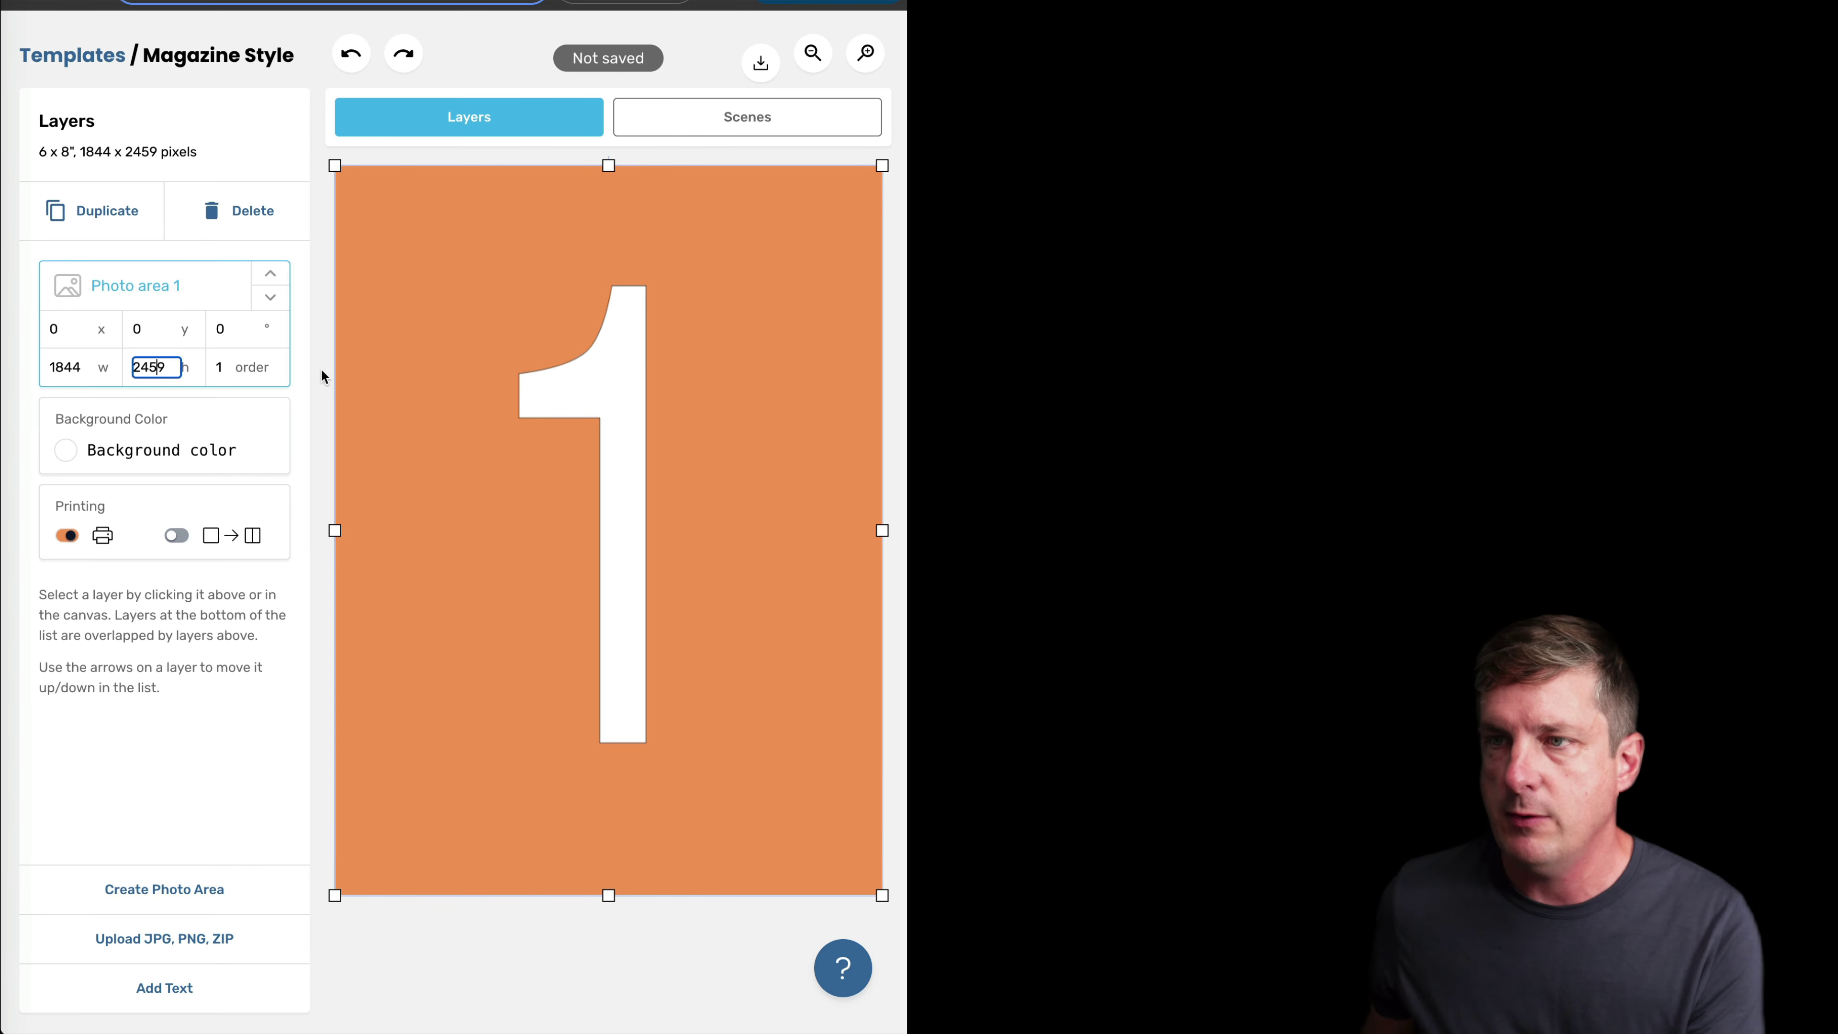
left_click(312, 384)
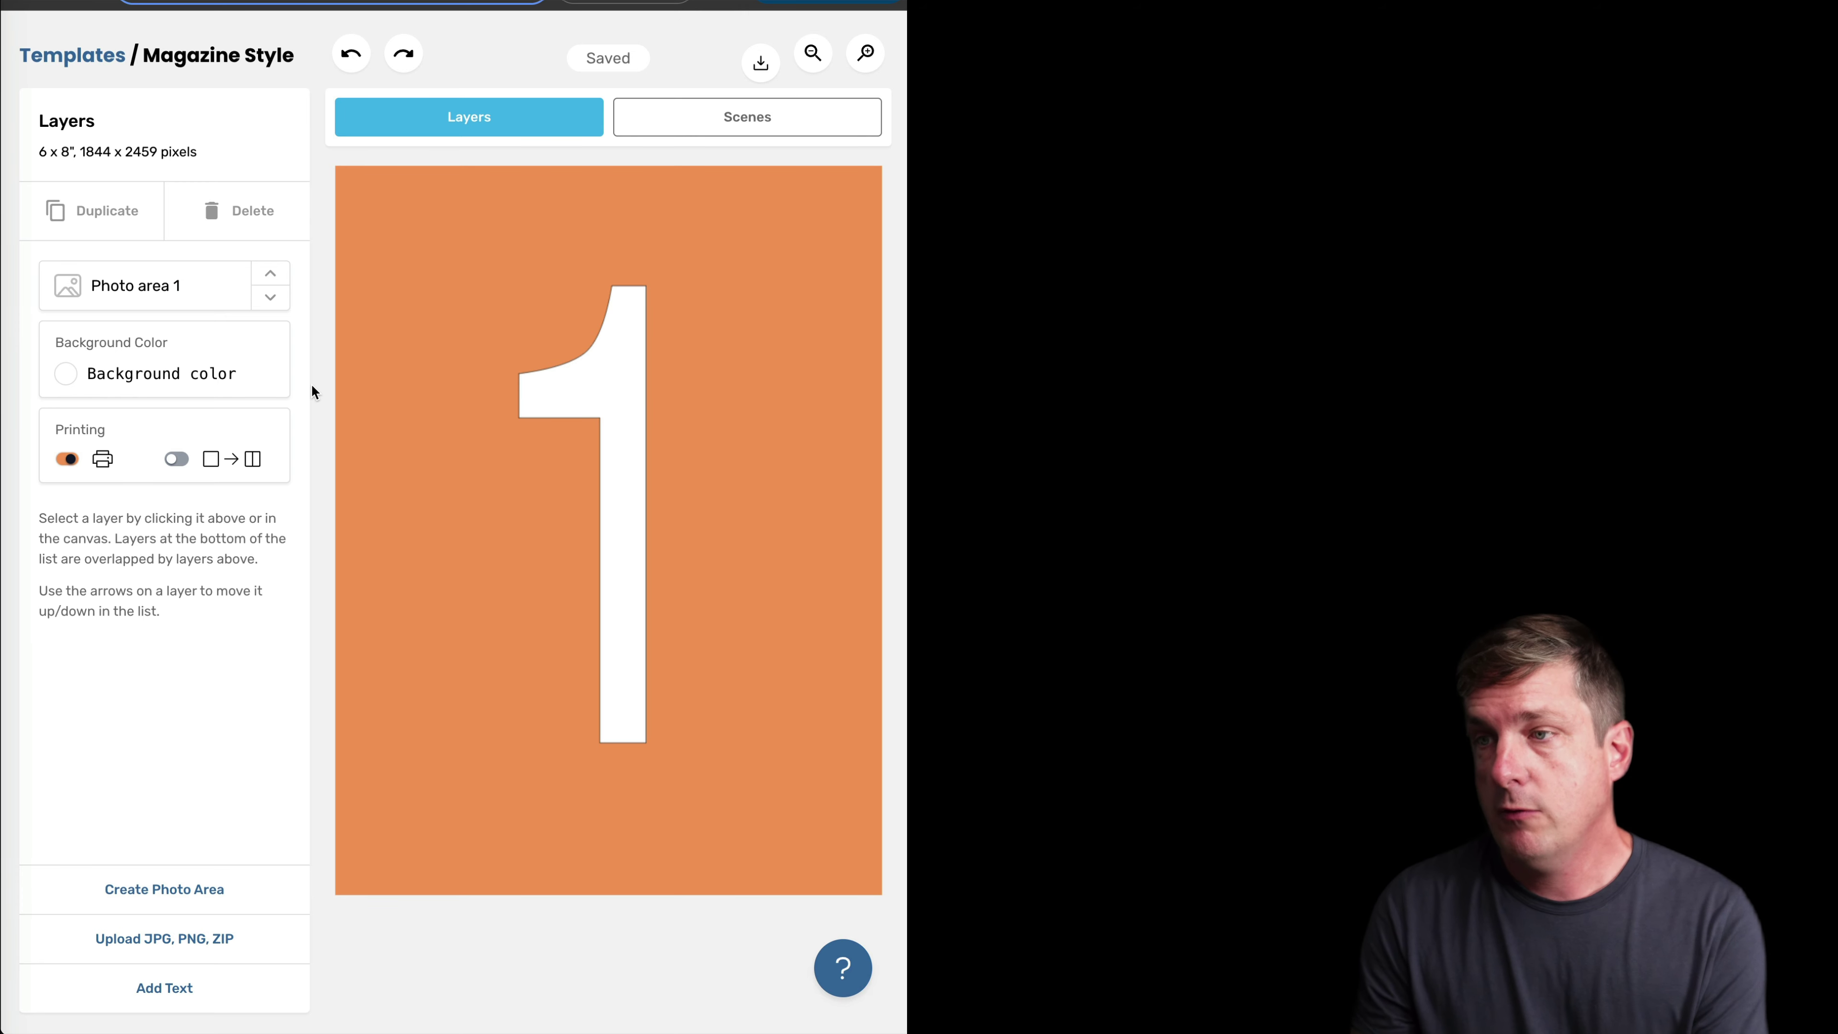
- Upload Background.jpg and Overlay.png from the magazine folder as layers of the template
left_click(177, 939)
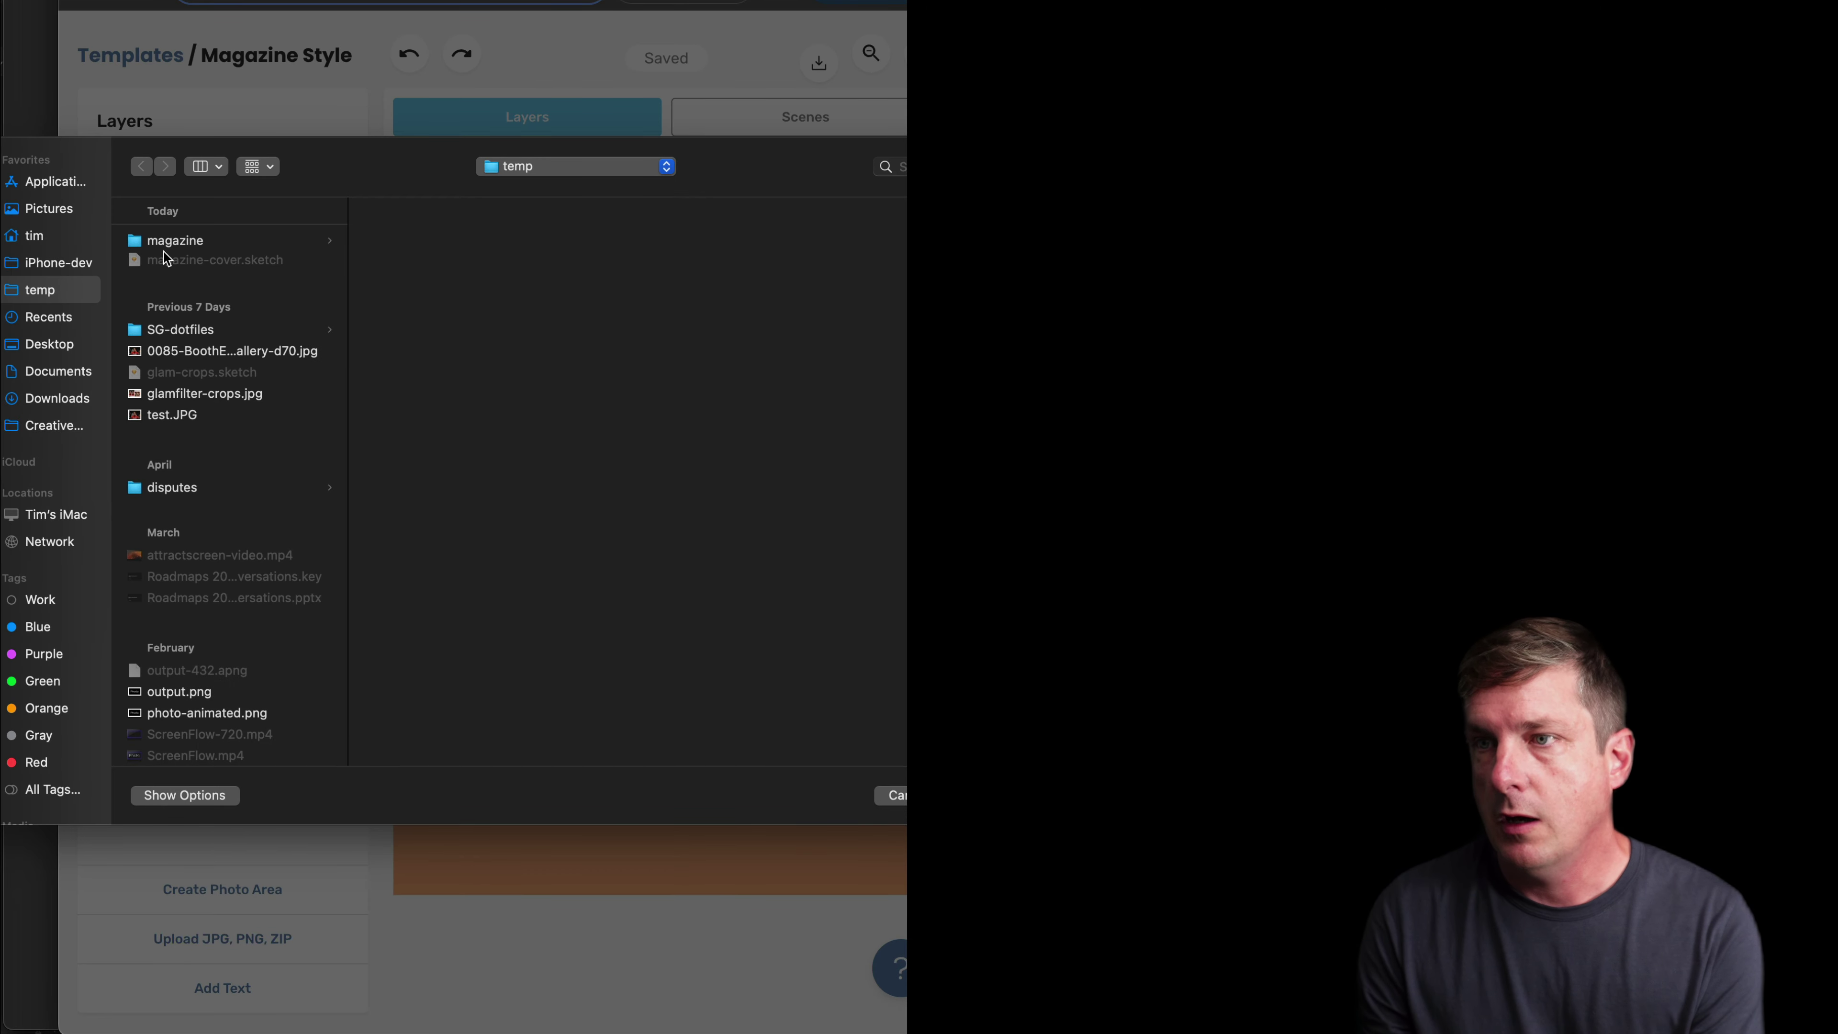
left_click(177, 246)
double_click(430, 240)
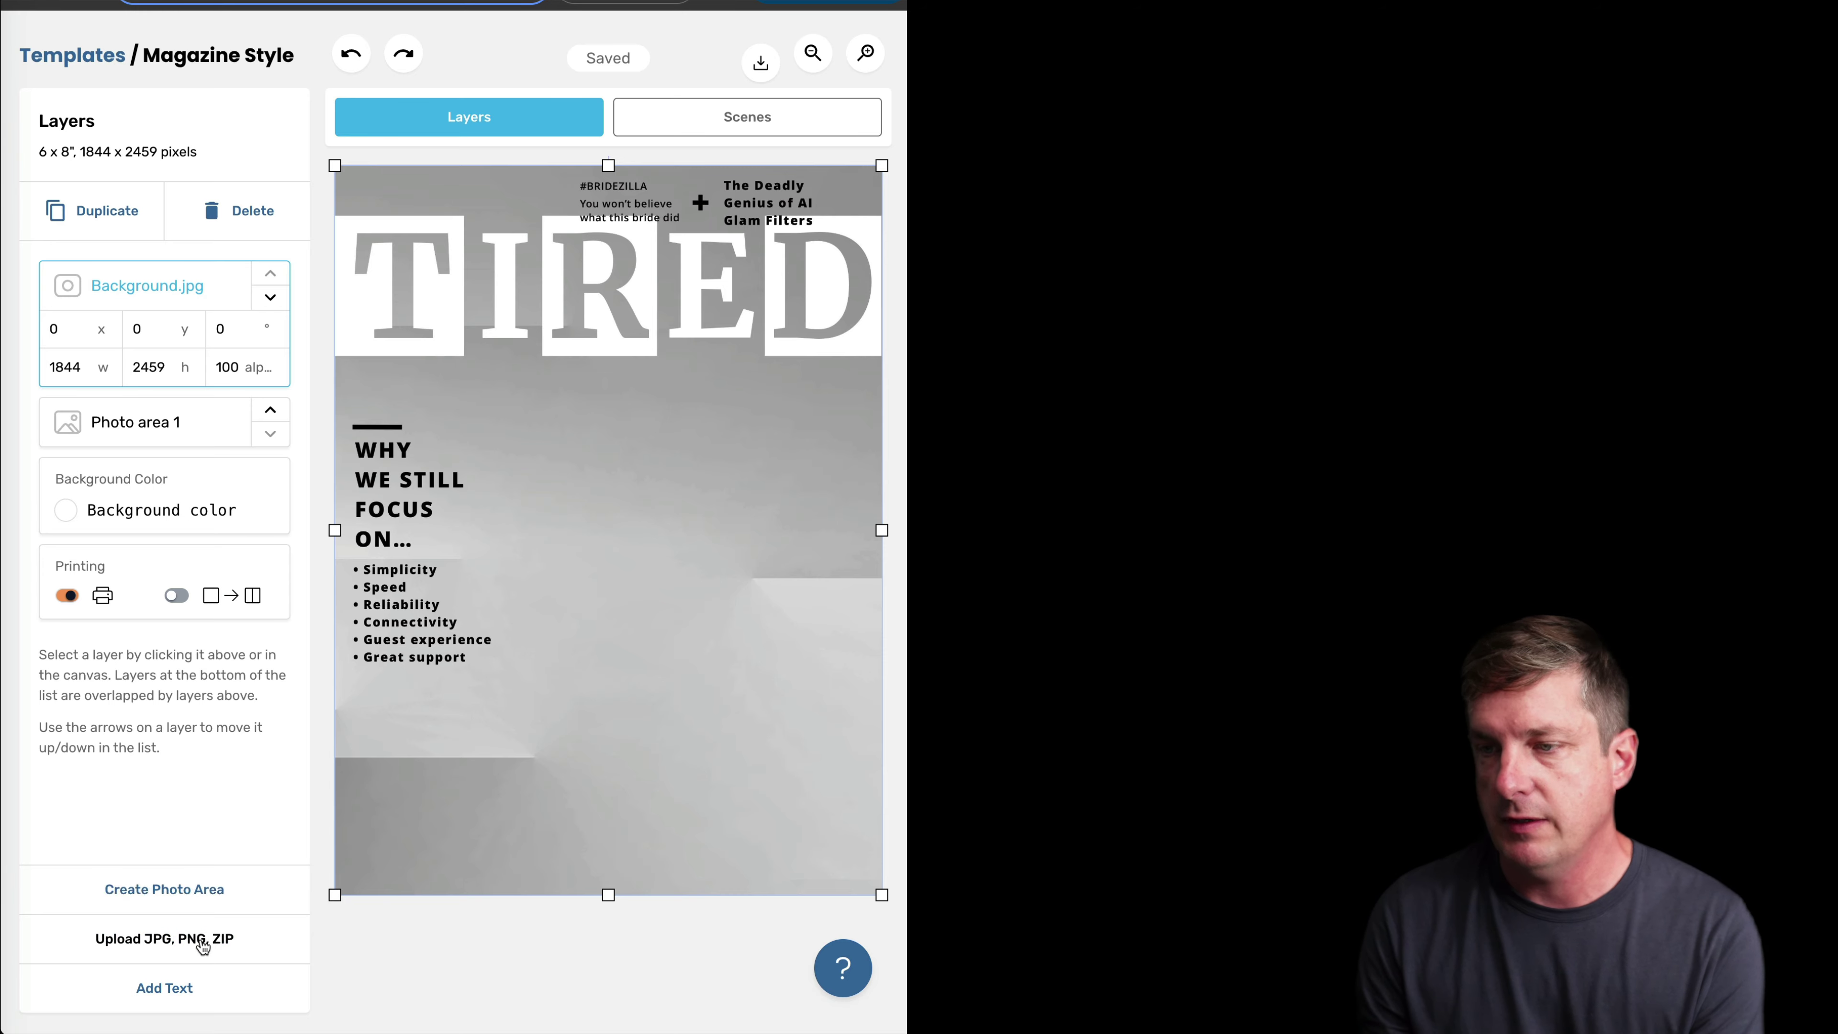
left_click(203, 941)
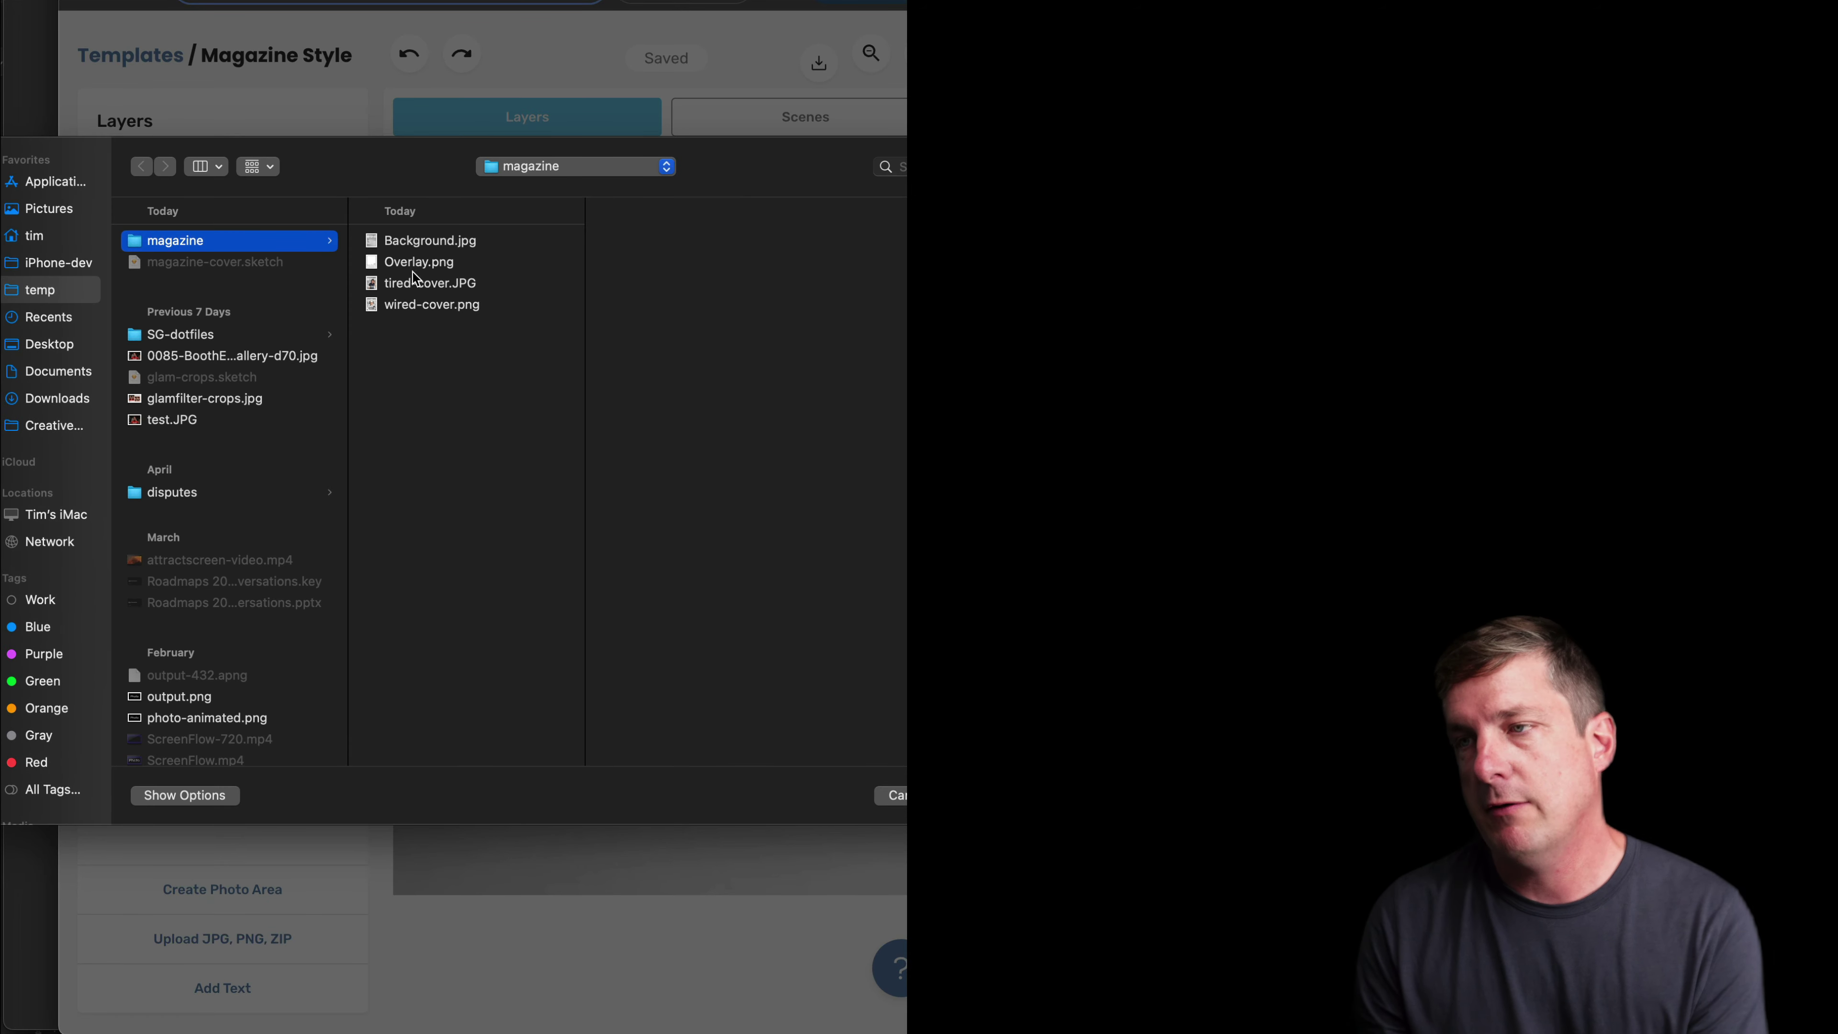
left_click(420, 265)
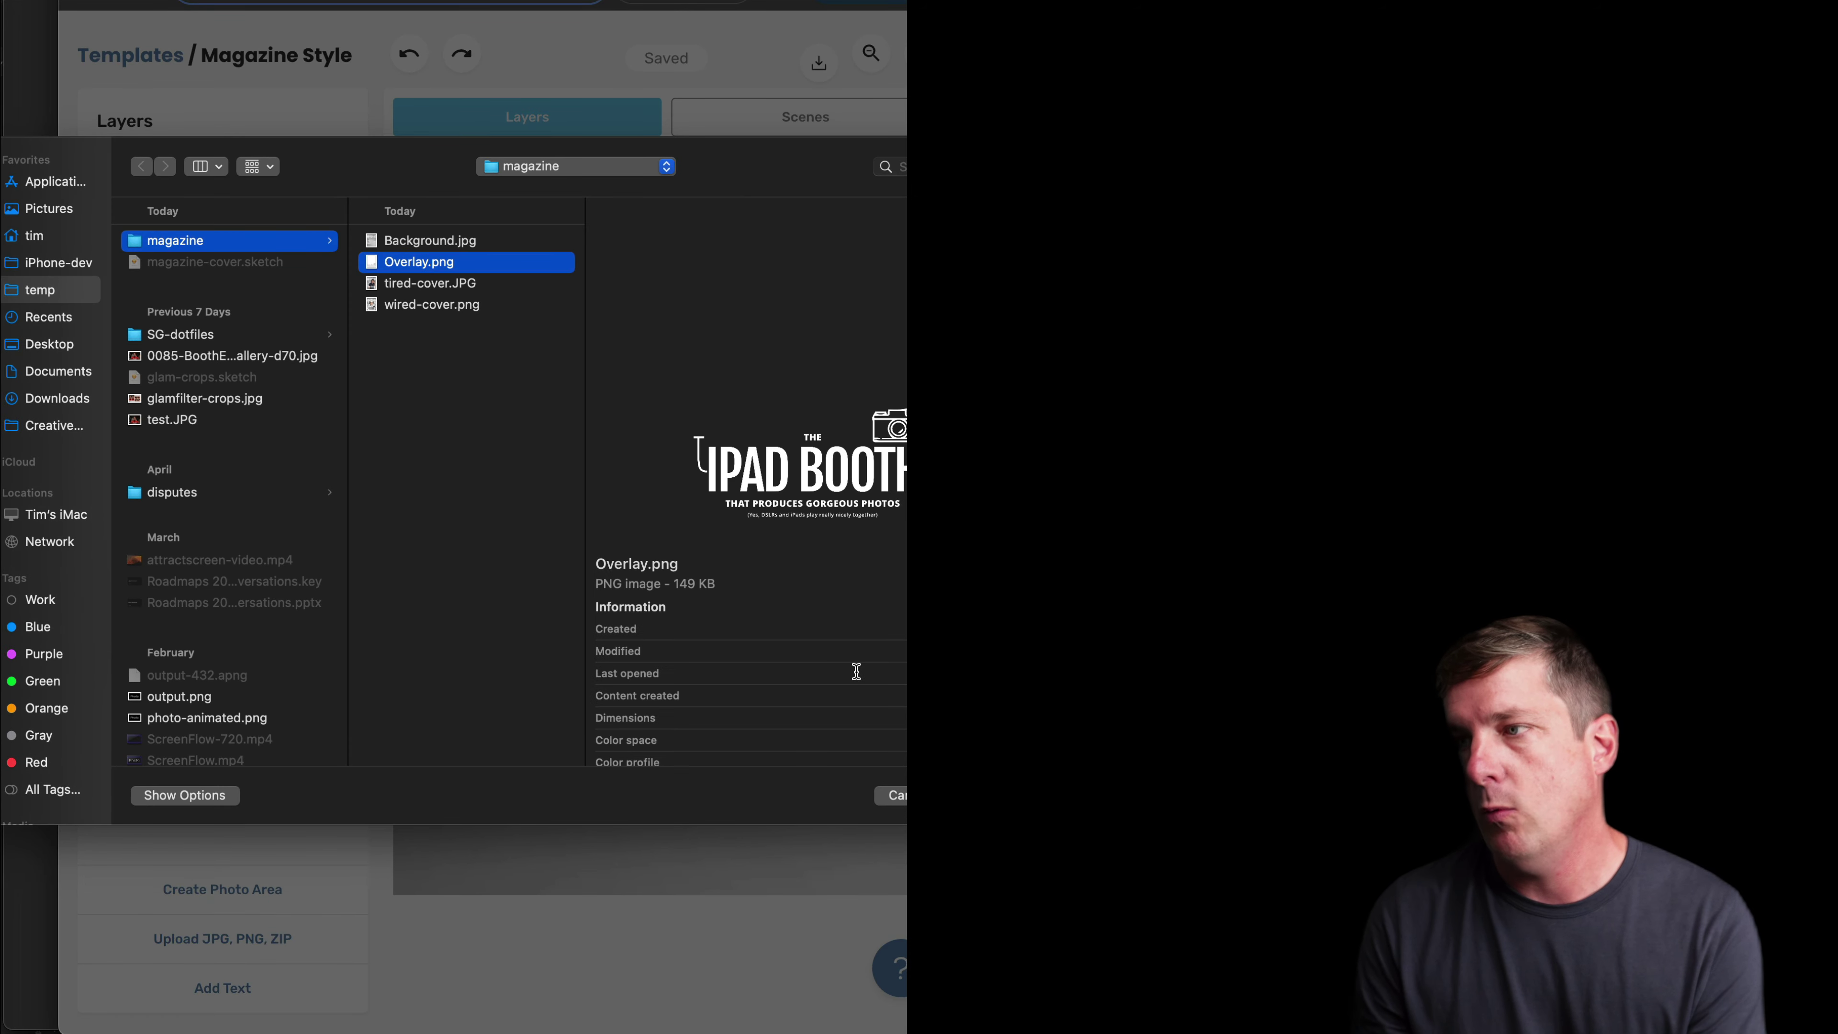
key("Return")
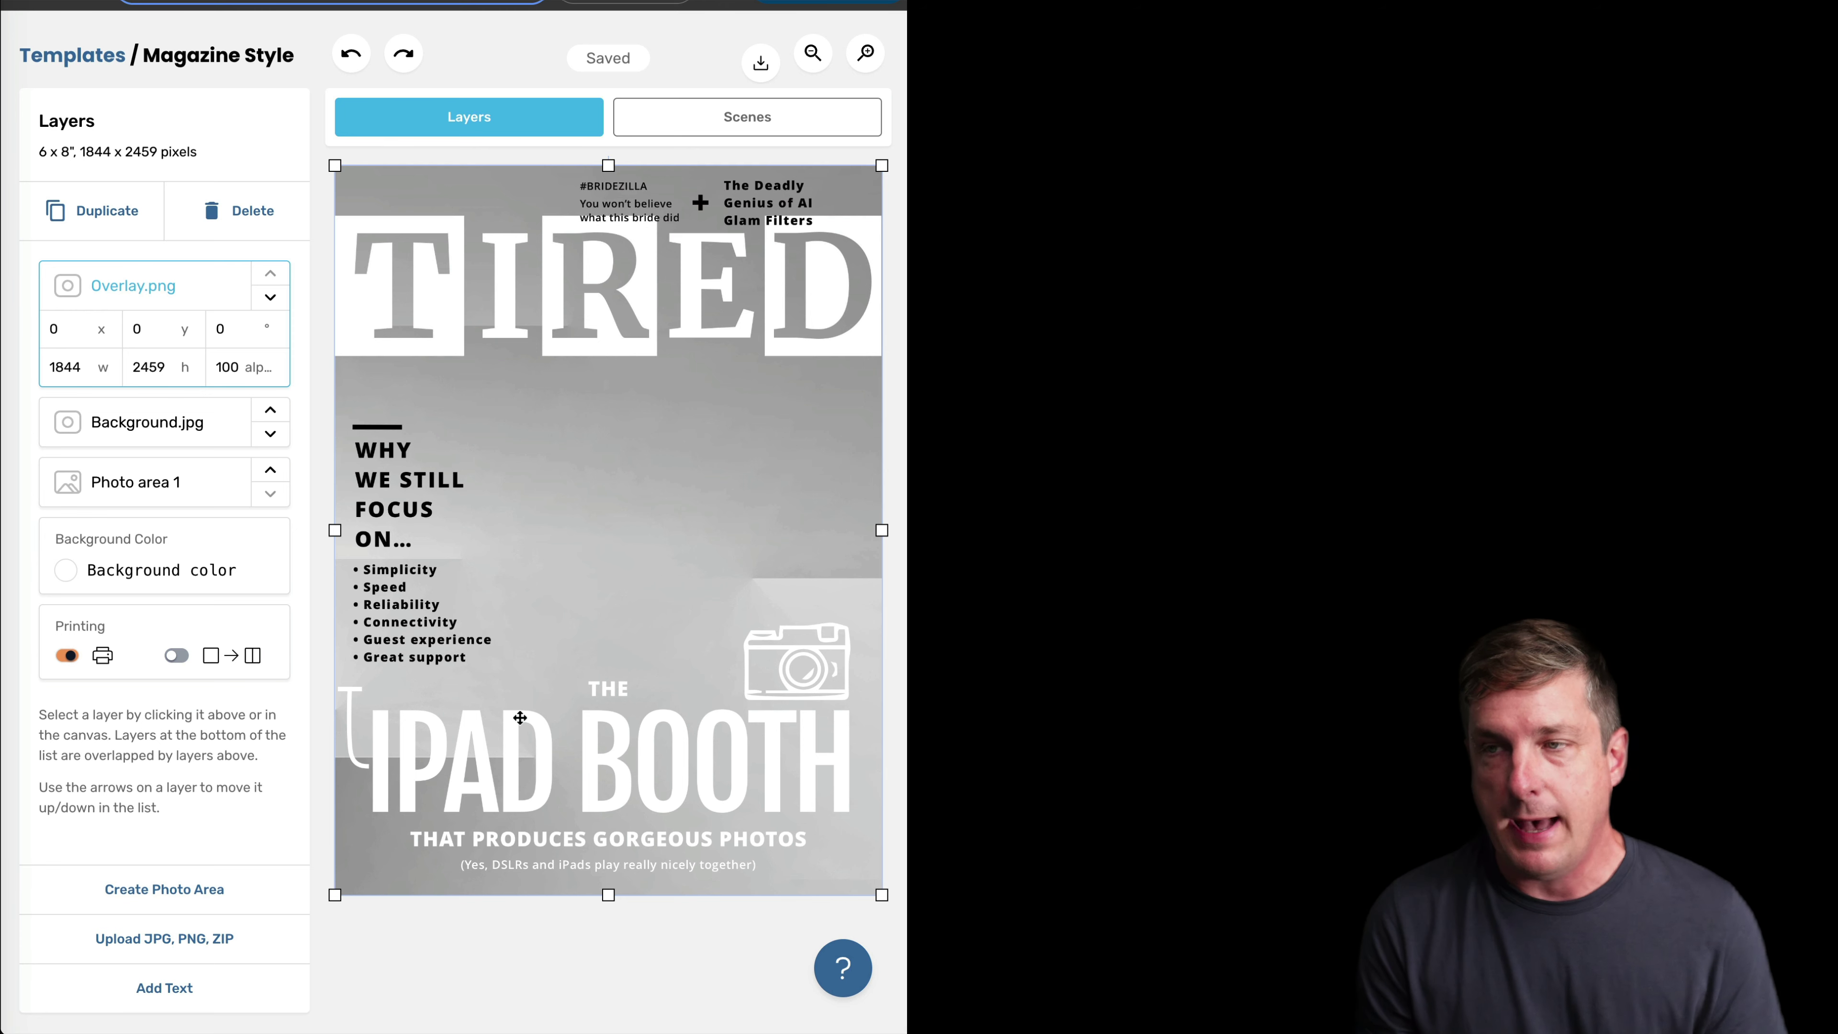
- Move Photo area 1 up one level so it sits between Overlay.png and Background.jpg, and check each layer
left_click(164, 498)
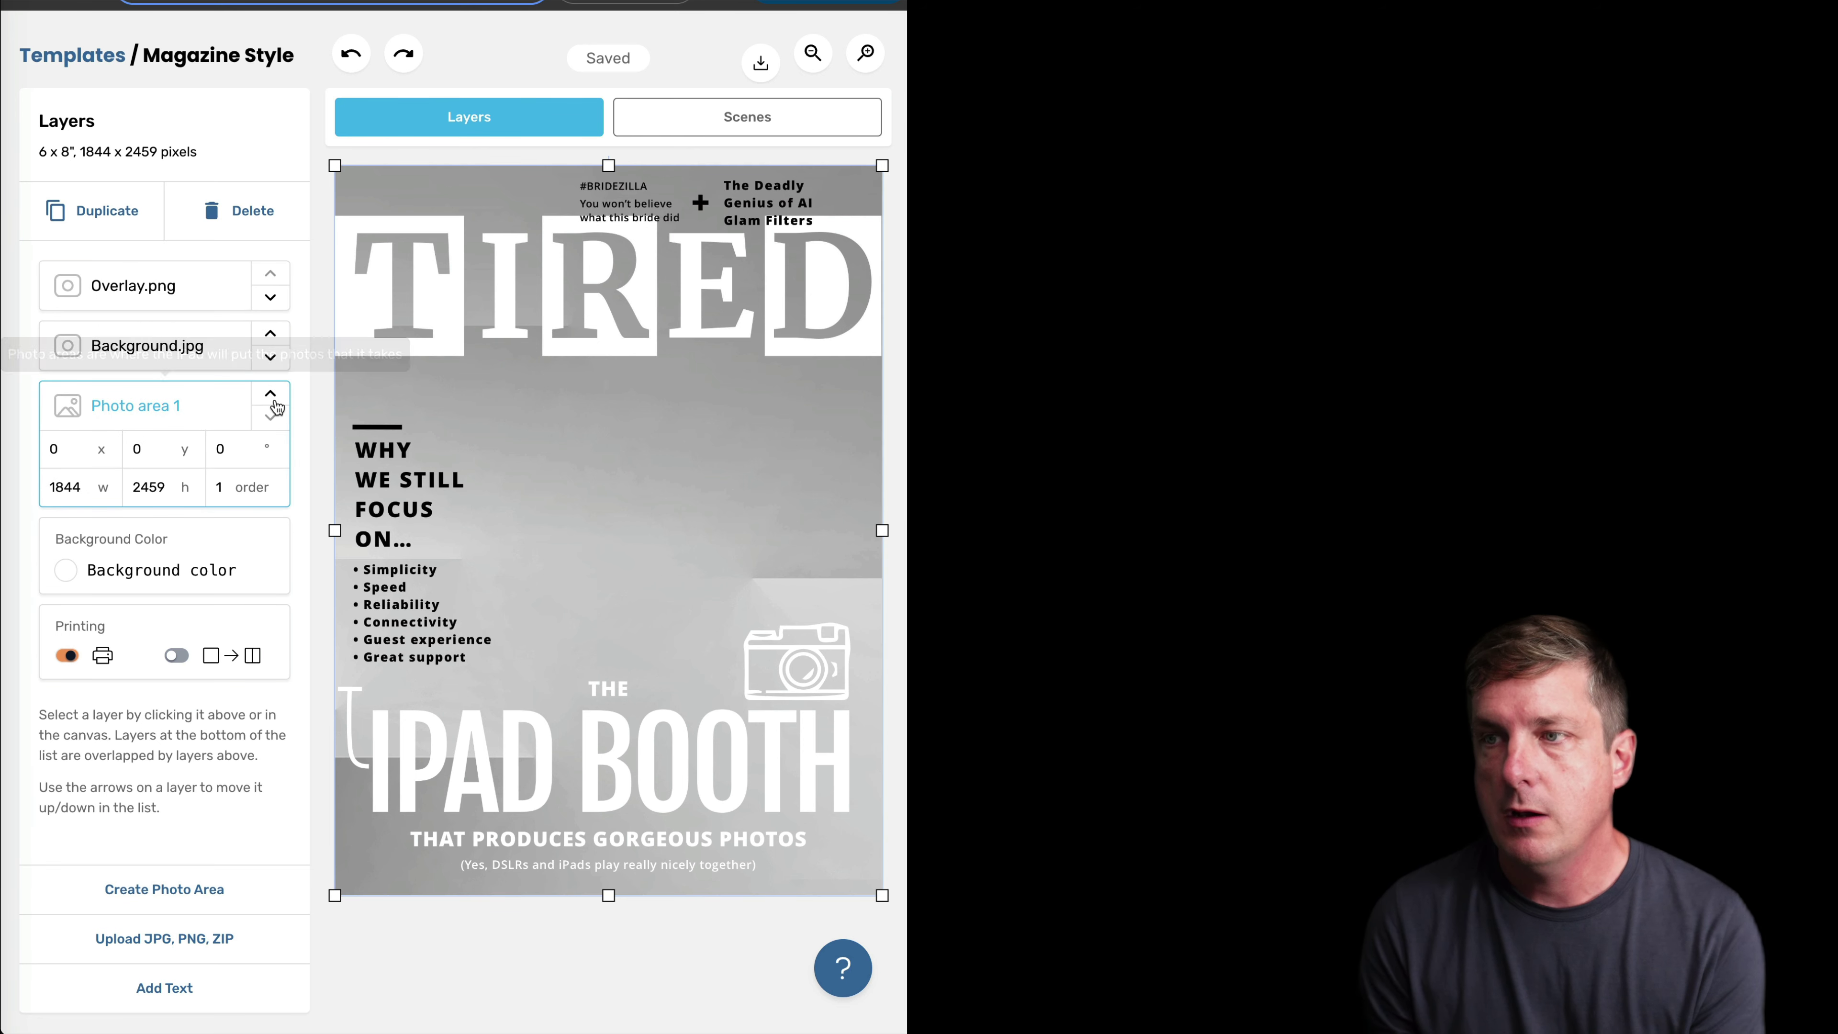
left_click(271, 397)
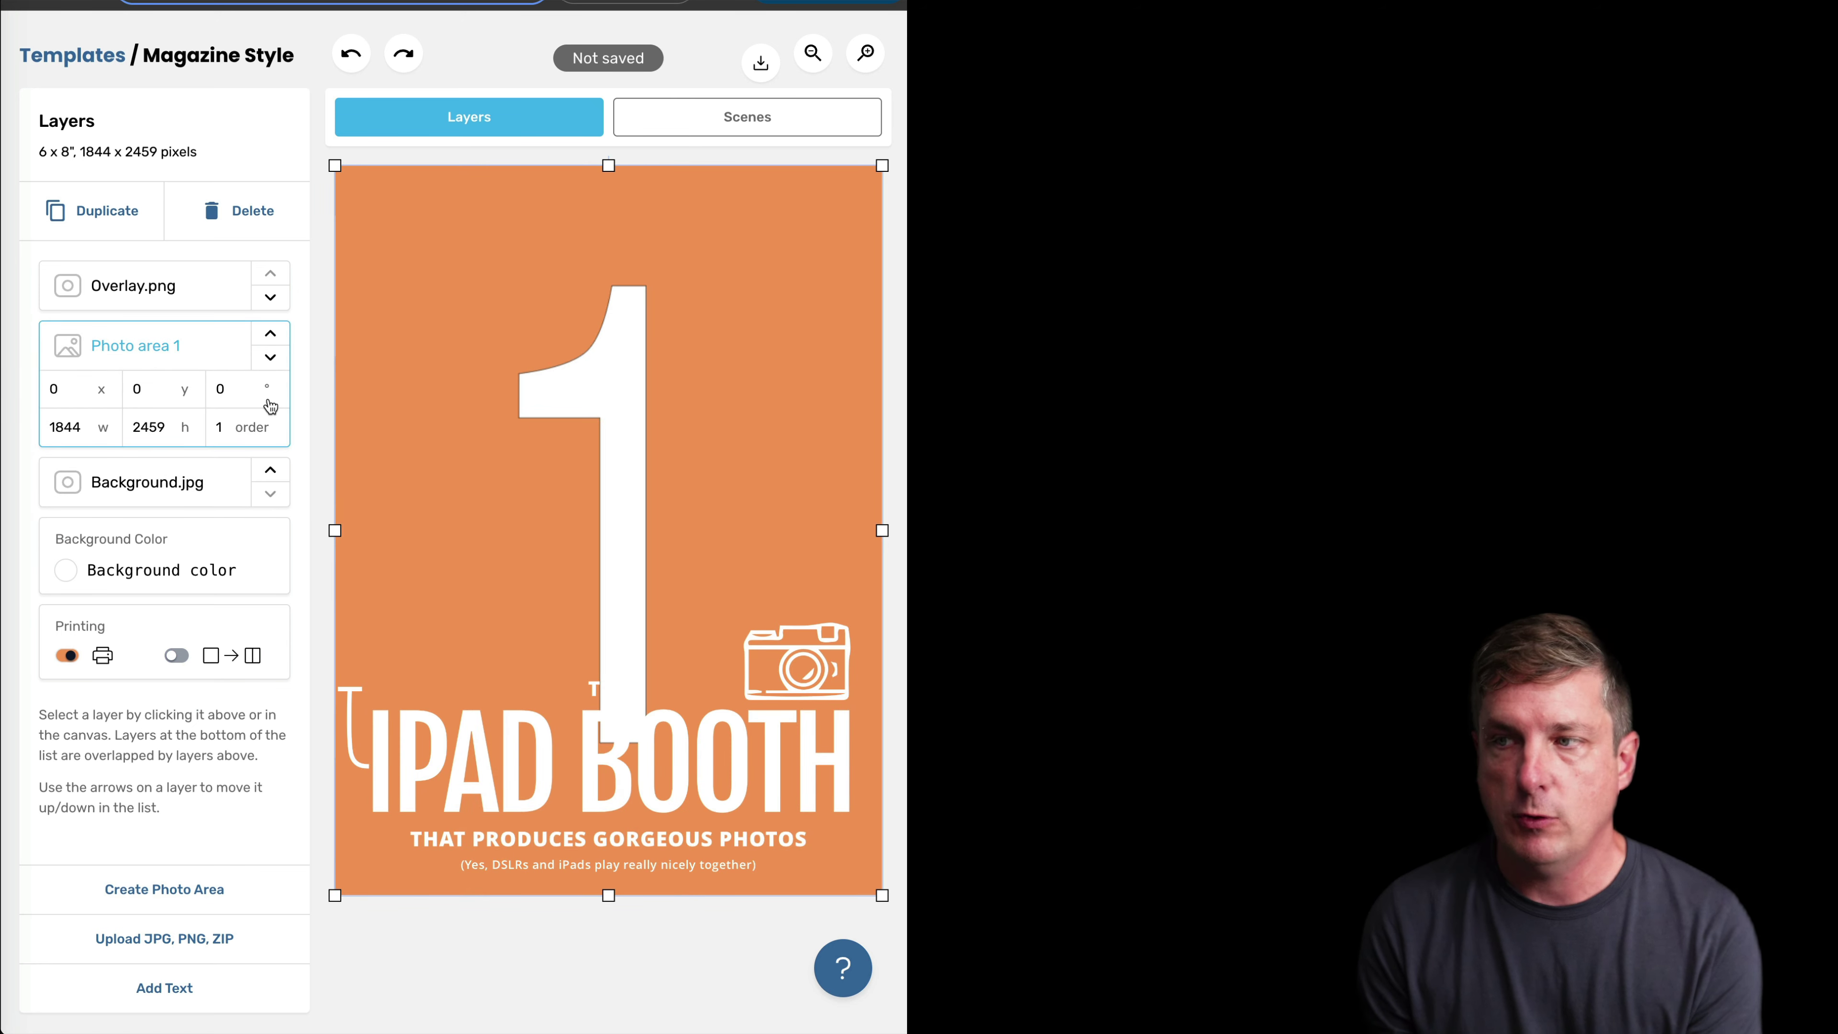
left_click(159, 285)
left_click(137, 423)
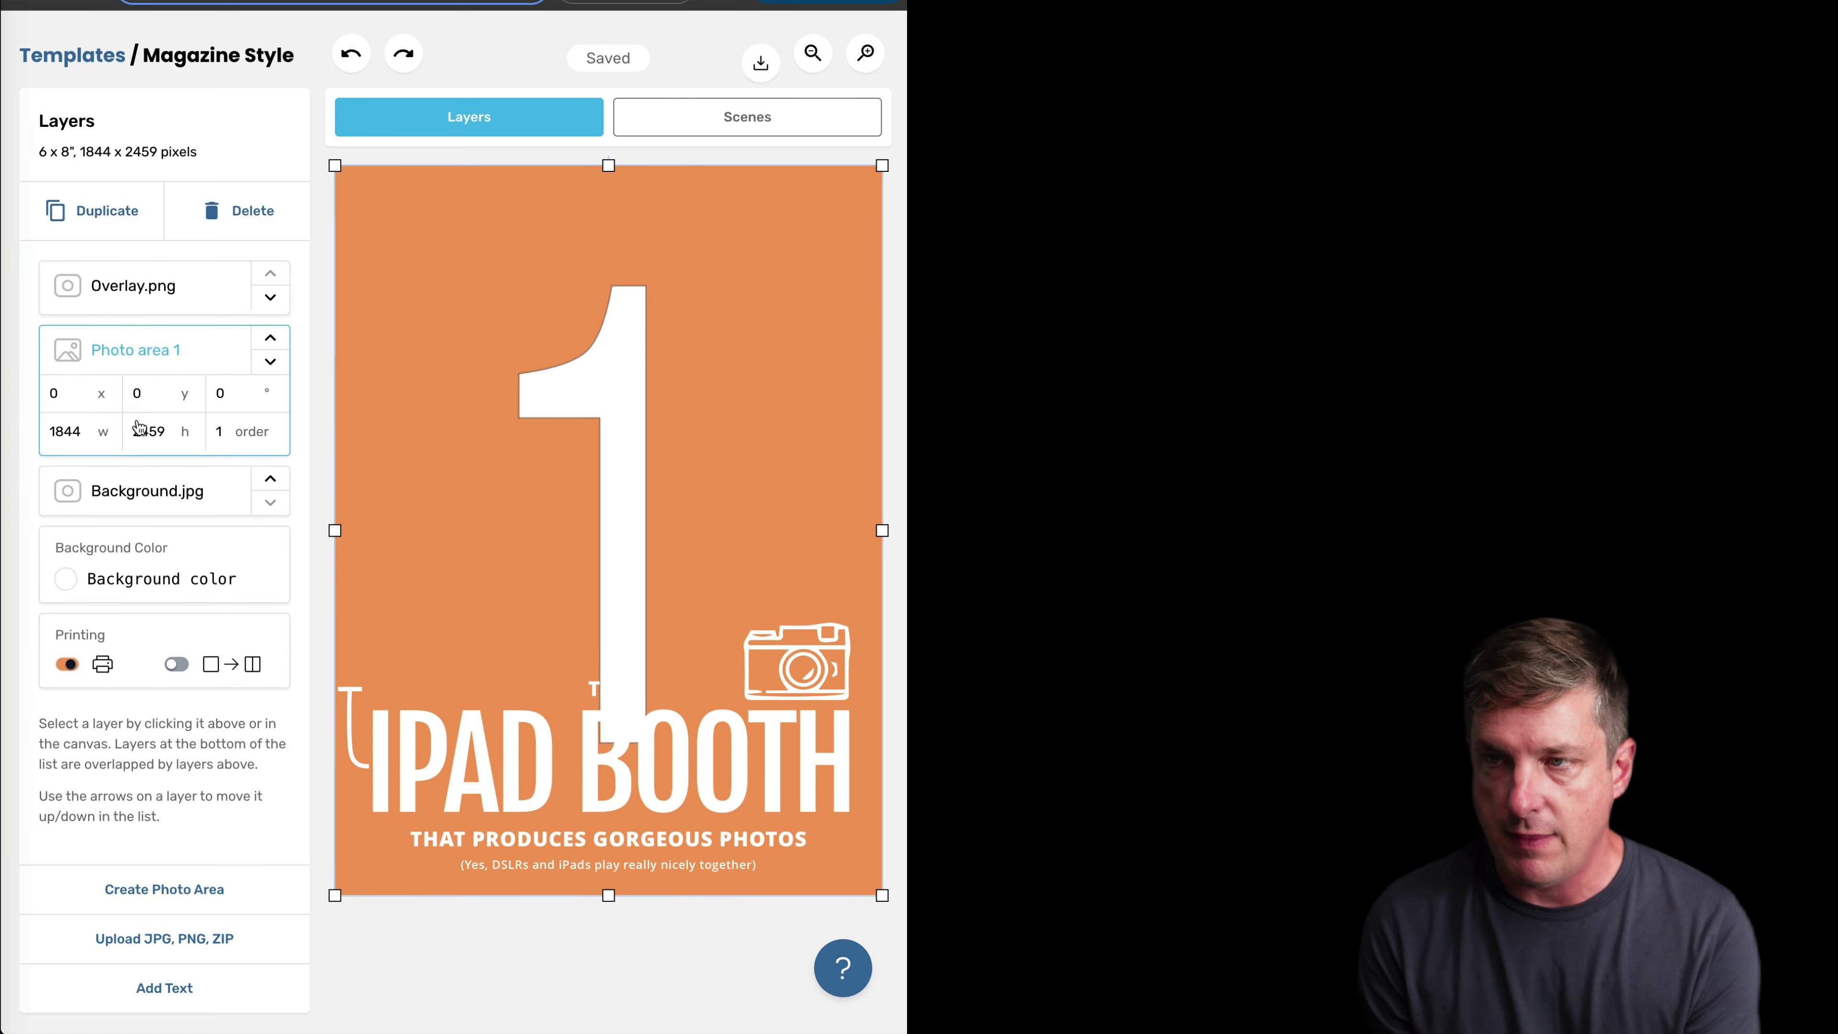
left_click(149, 483)
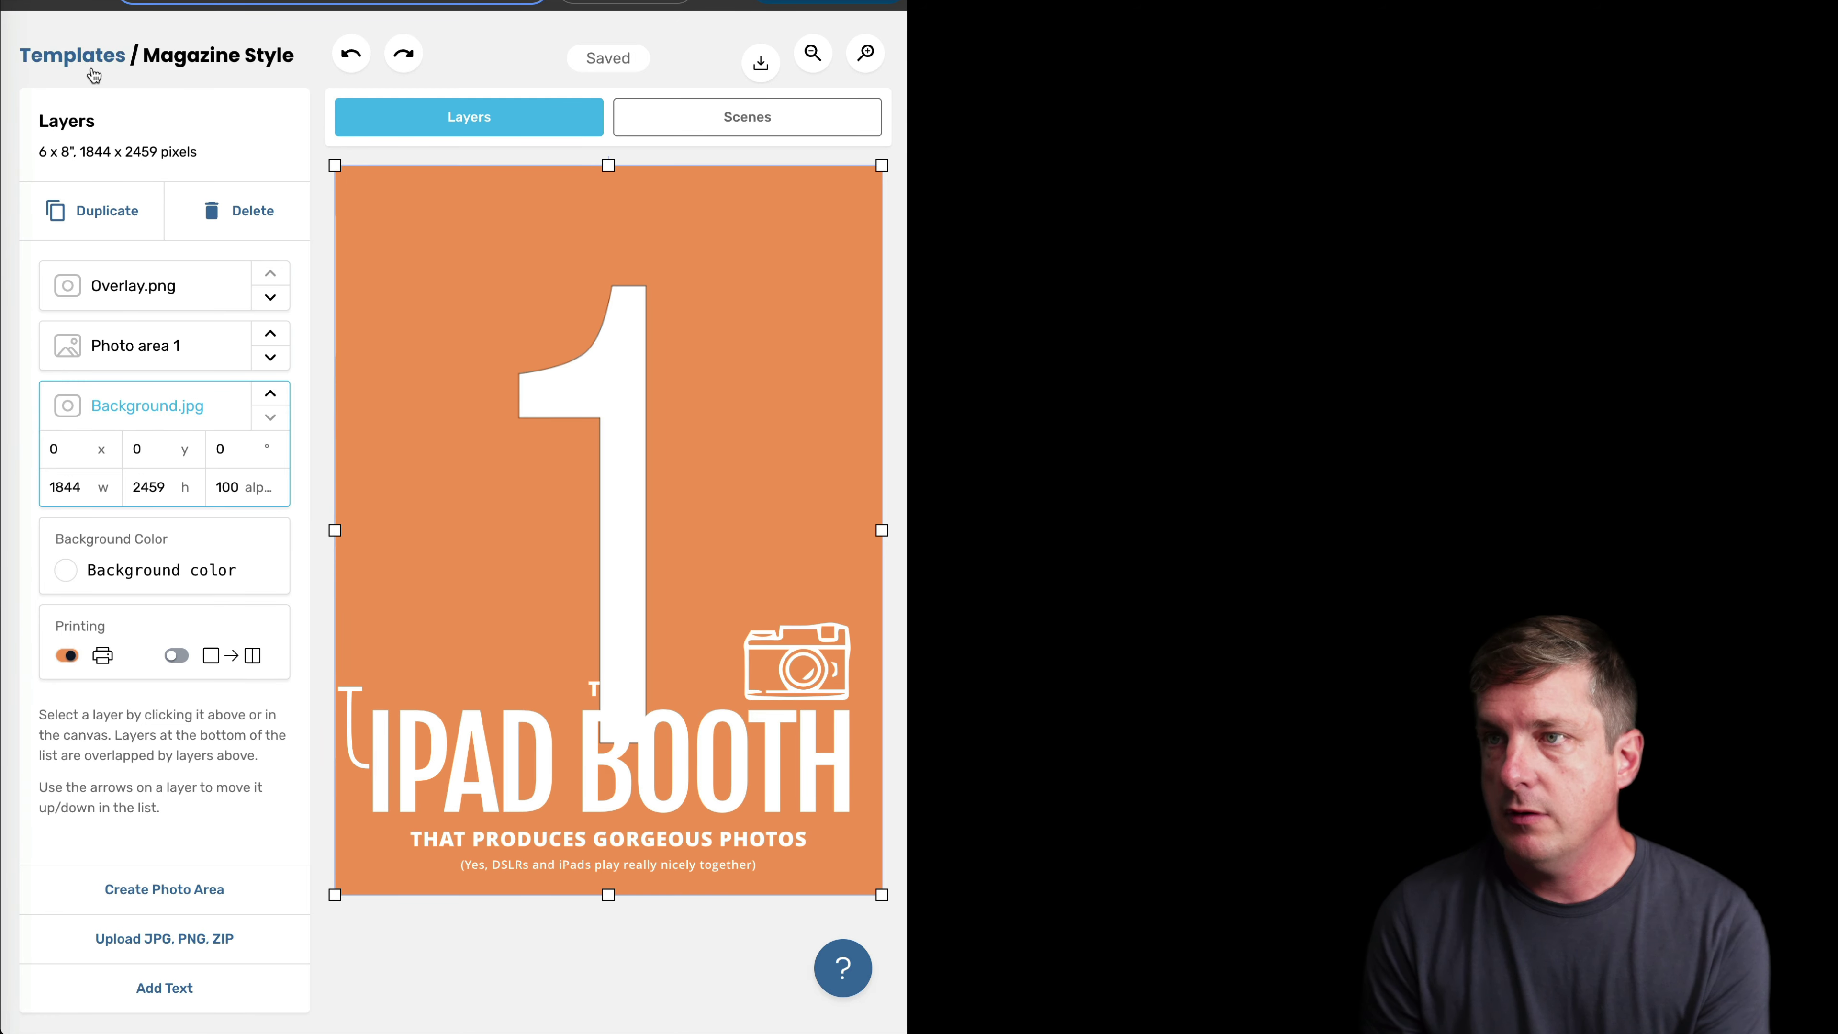
- In the Magazine Cover event, assign the Magazine Style template, remove Art Deco (4x6) and save the selection
left_click(106, 71)
left_click(41, 172)
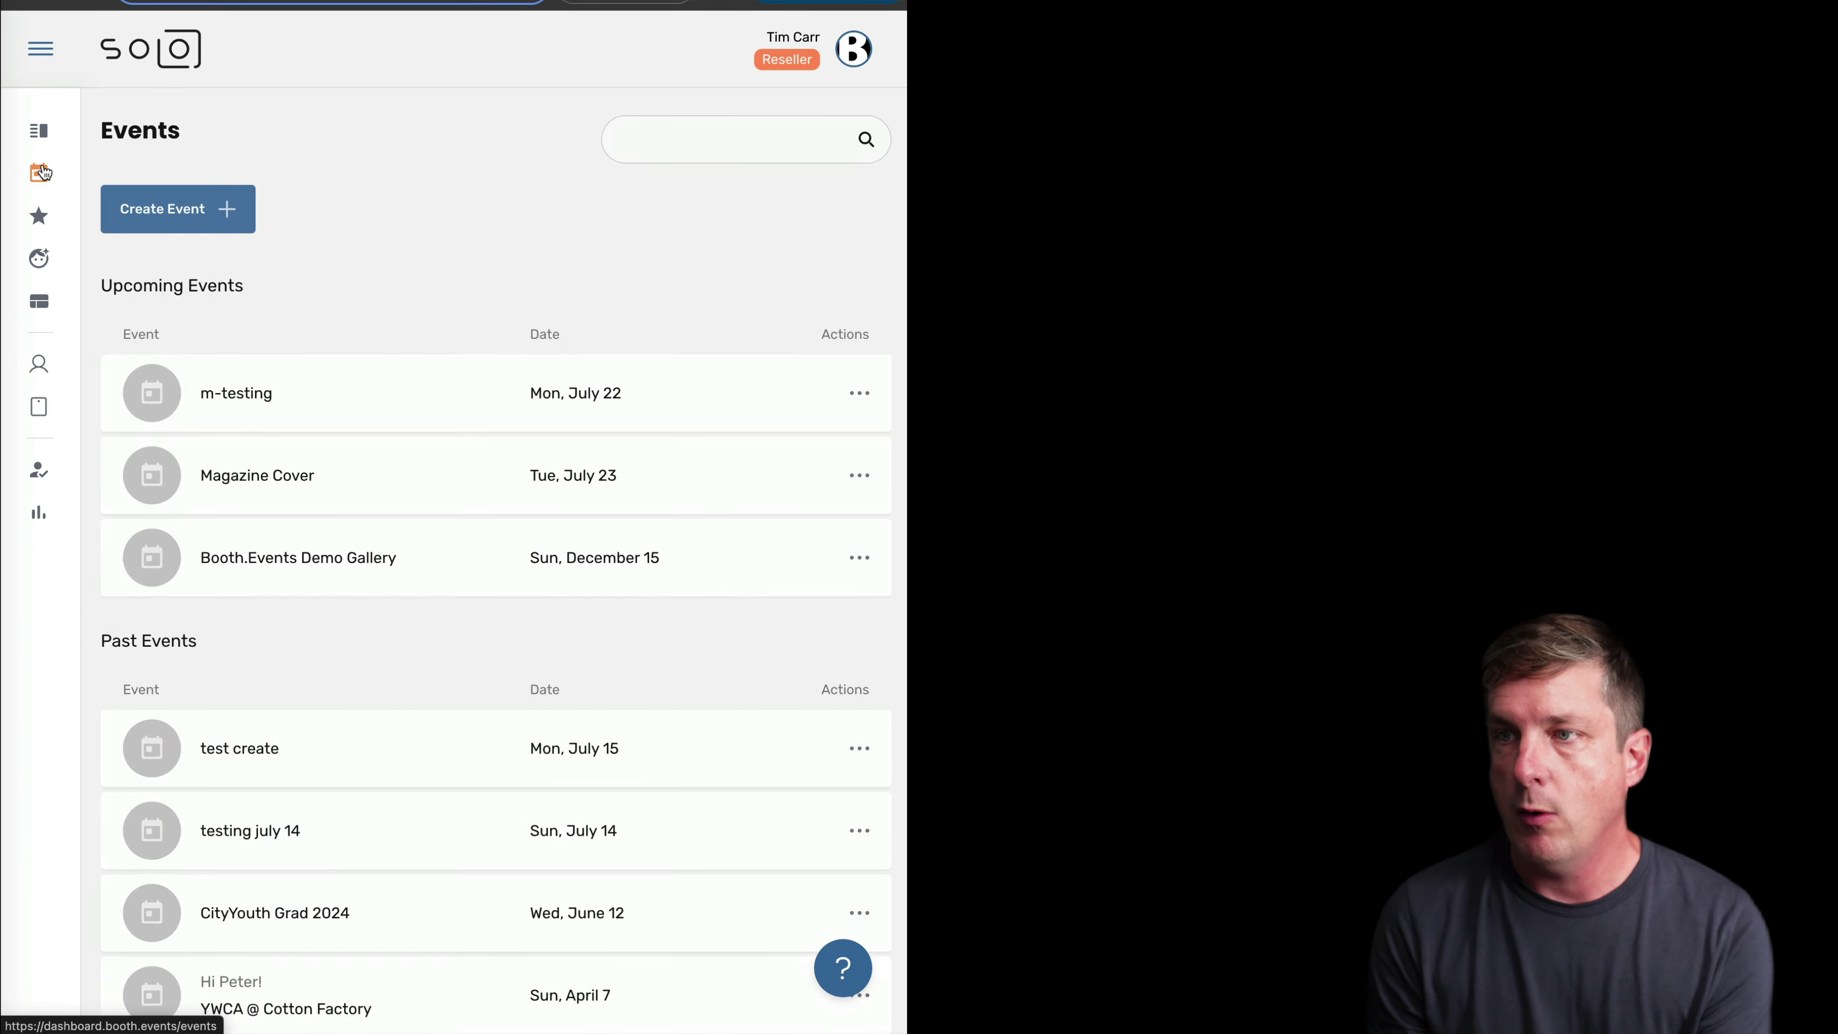
left_click(251, 483)
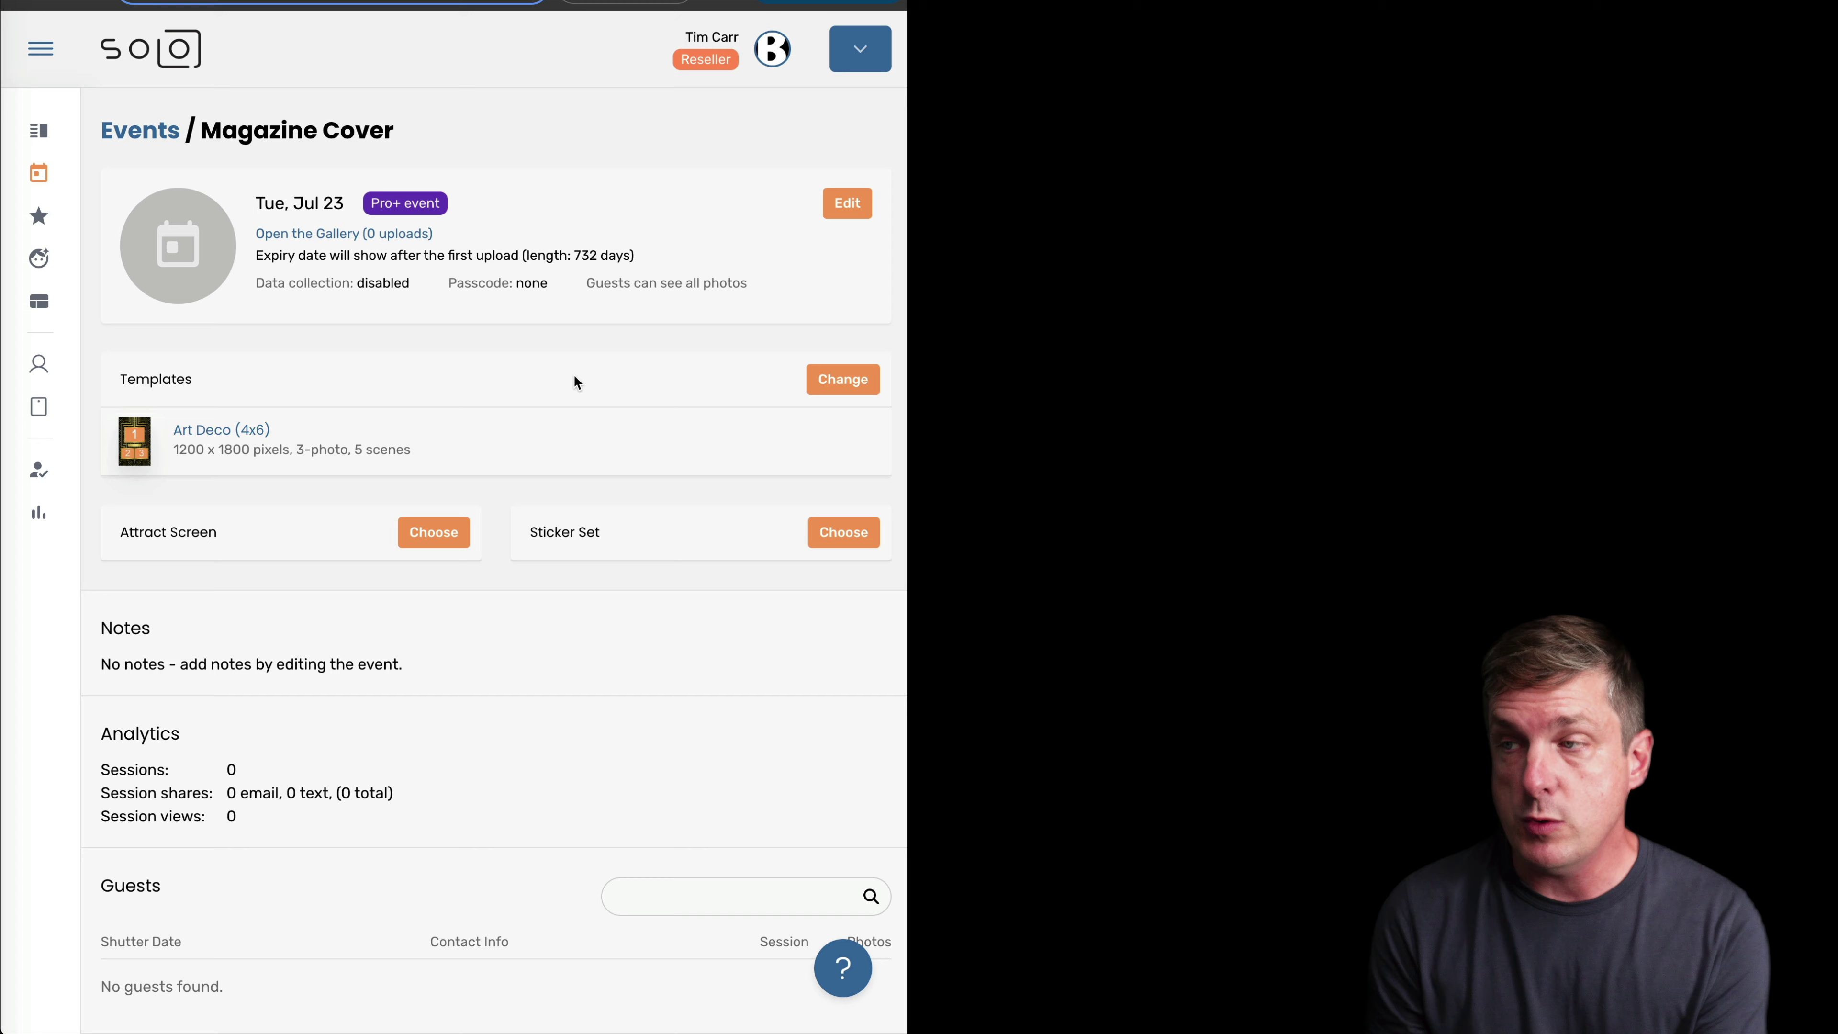
left_click(835, 392)
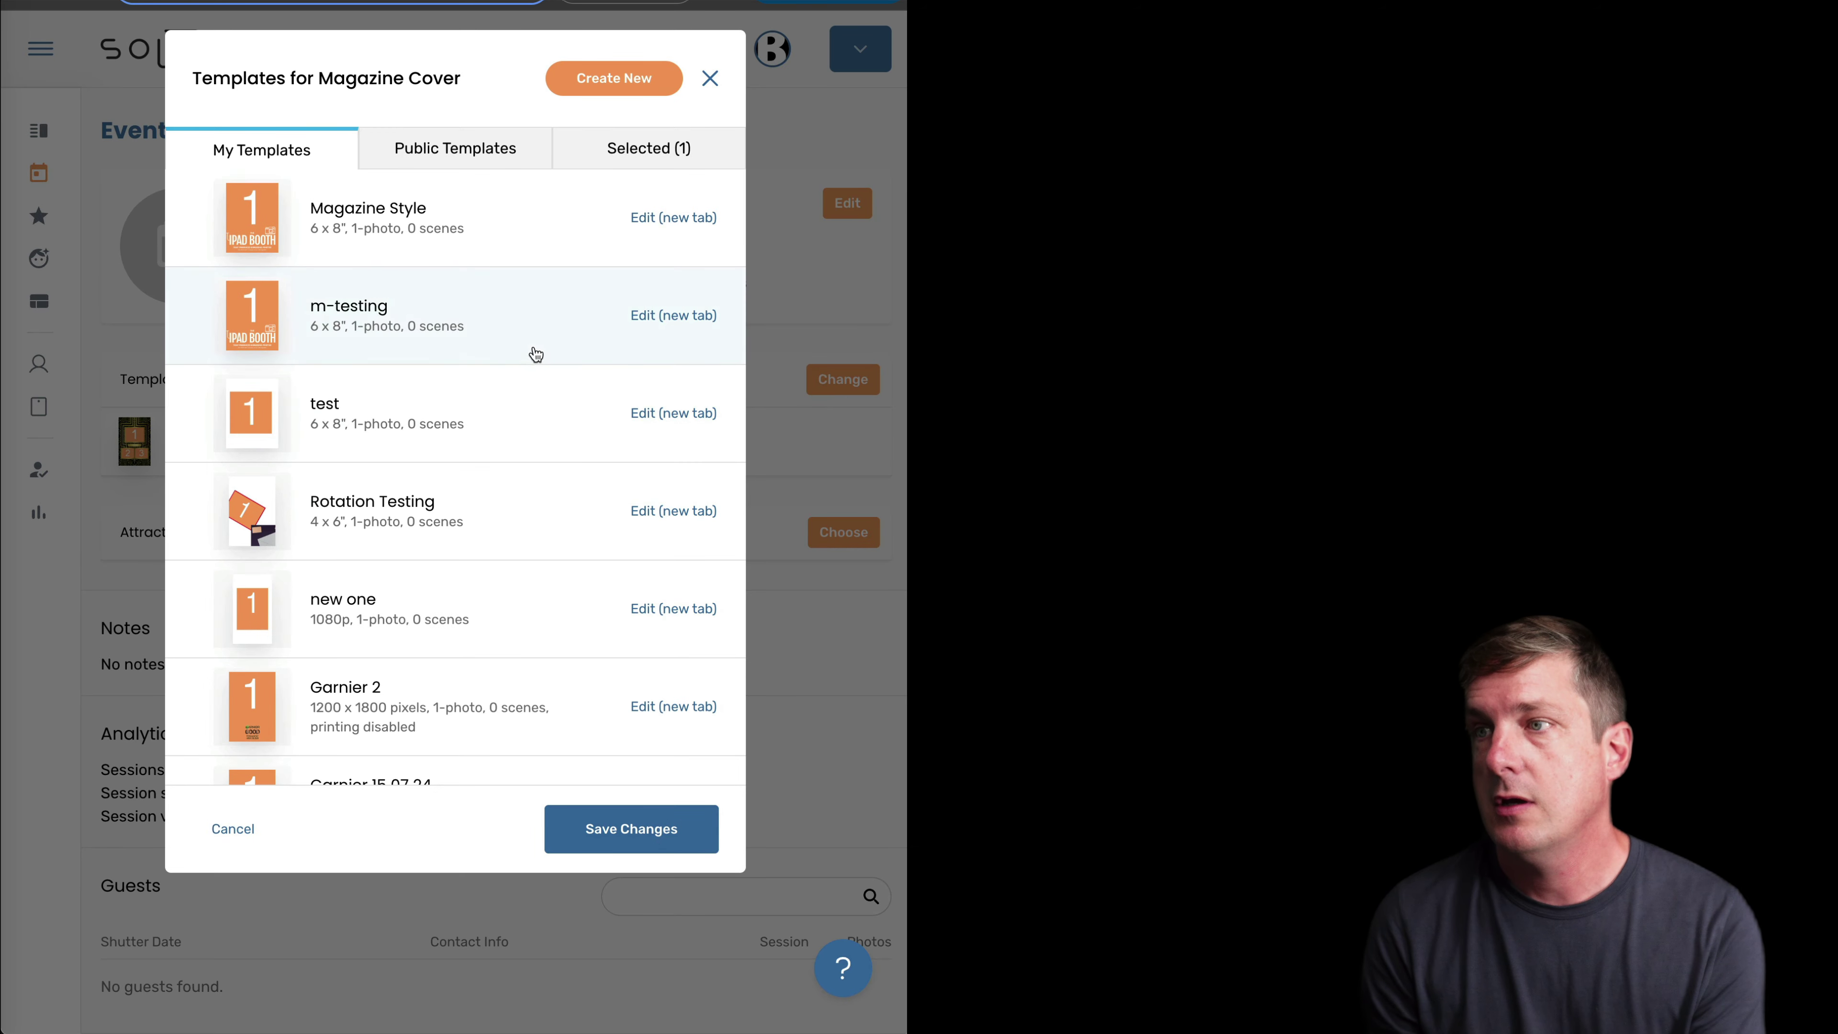
left_click(387, 223)
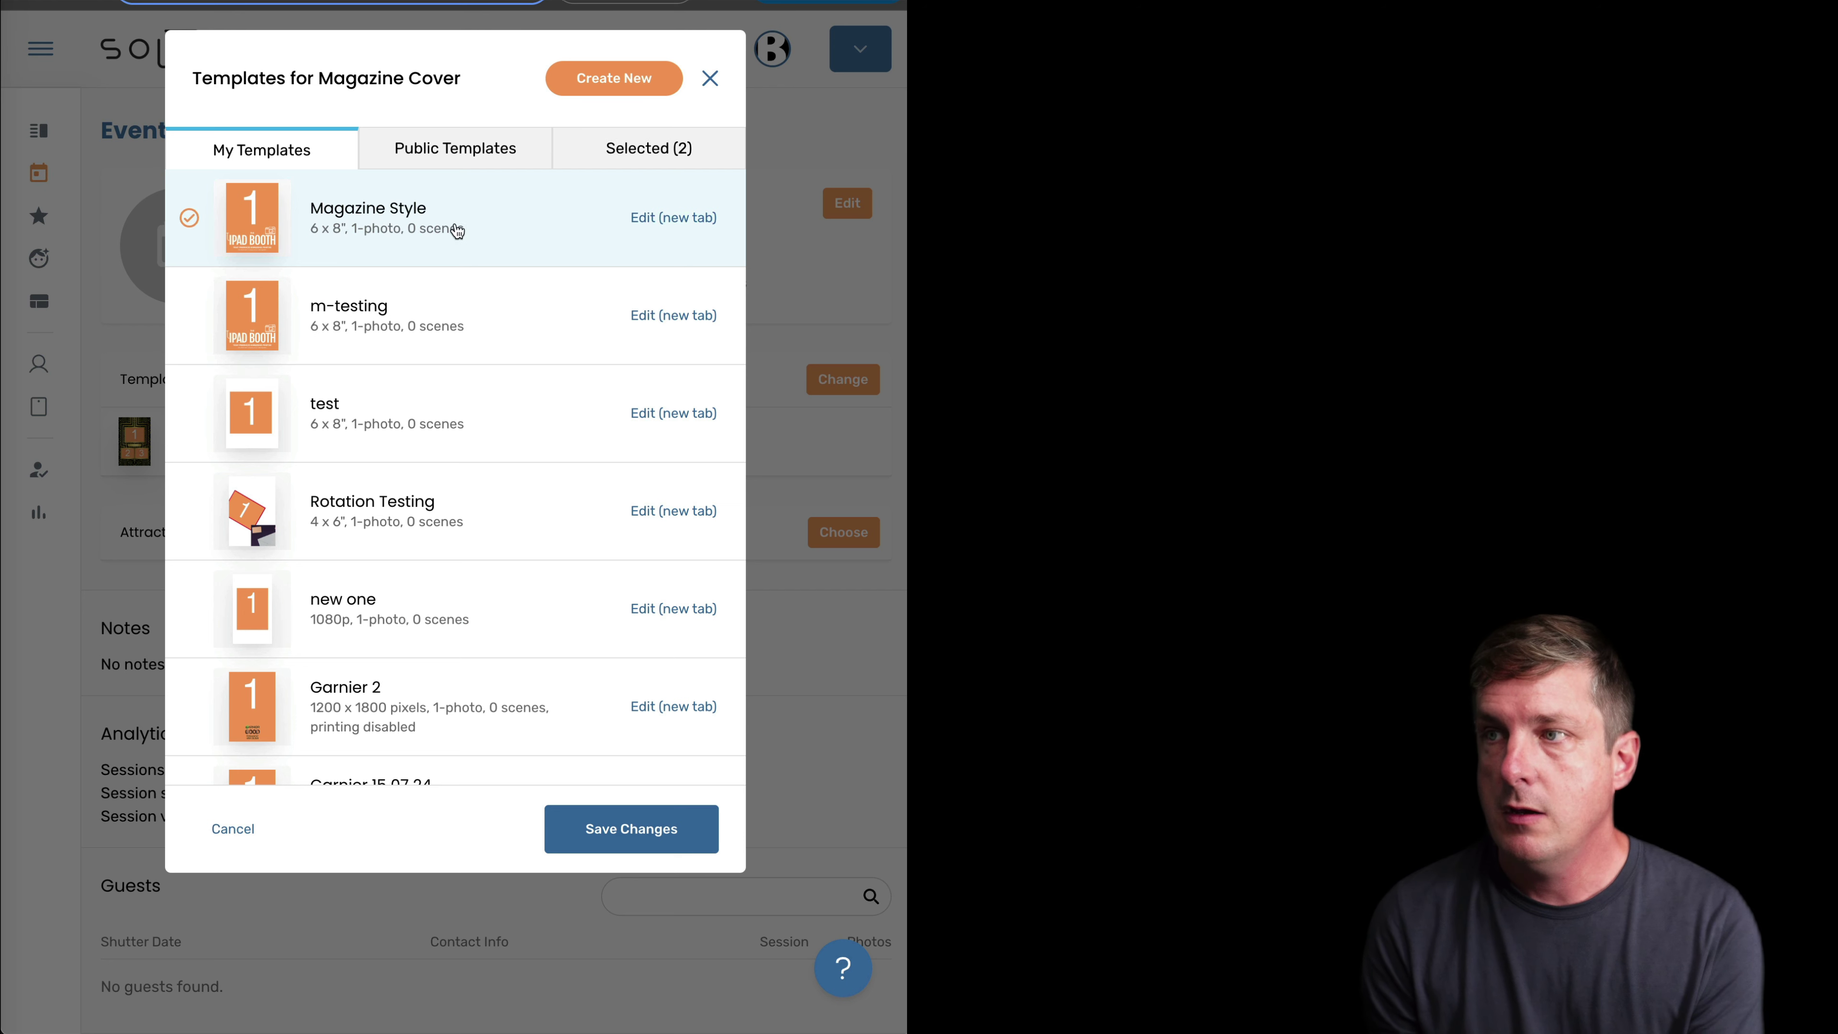
left_click(622, 165)
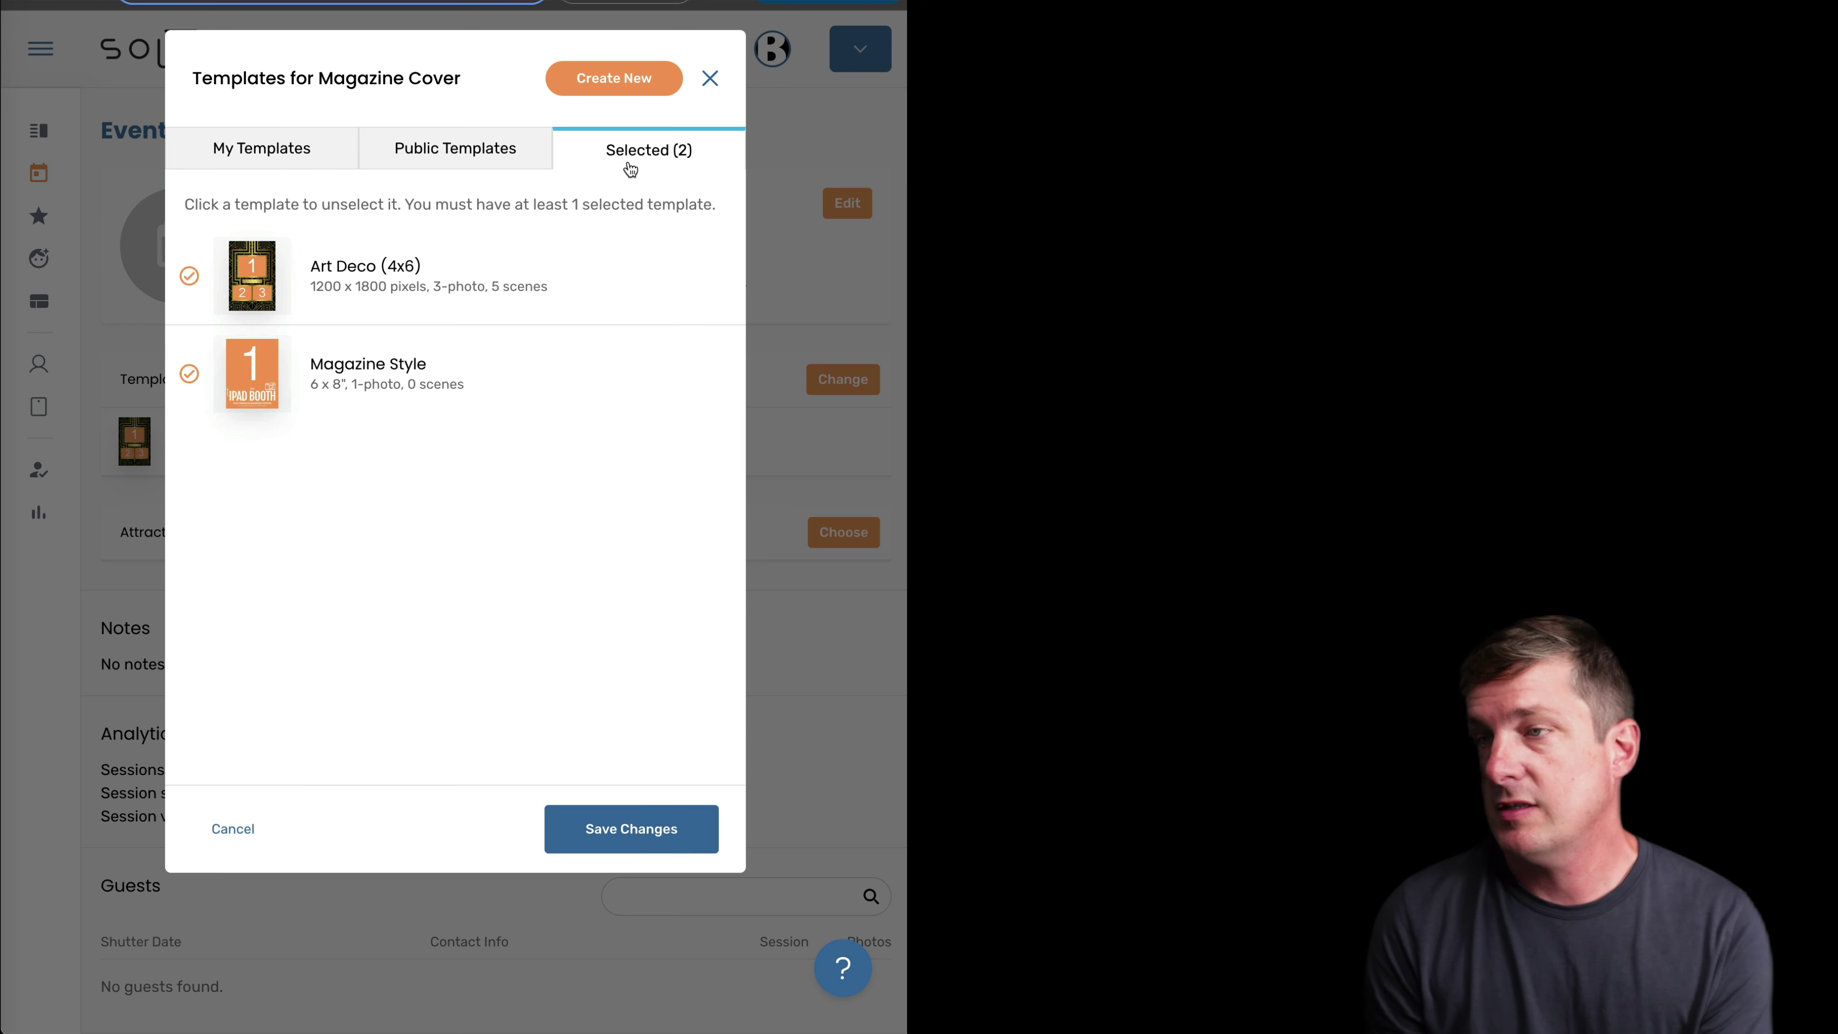
left_click(364, 272)
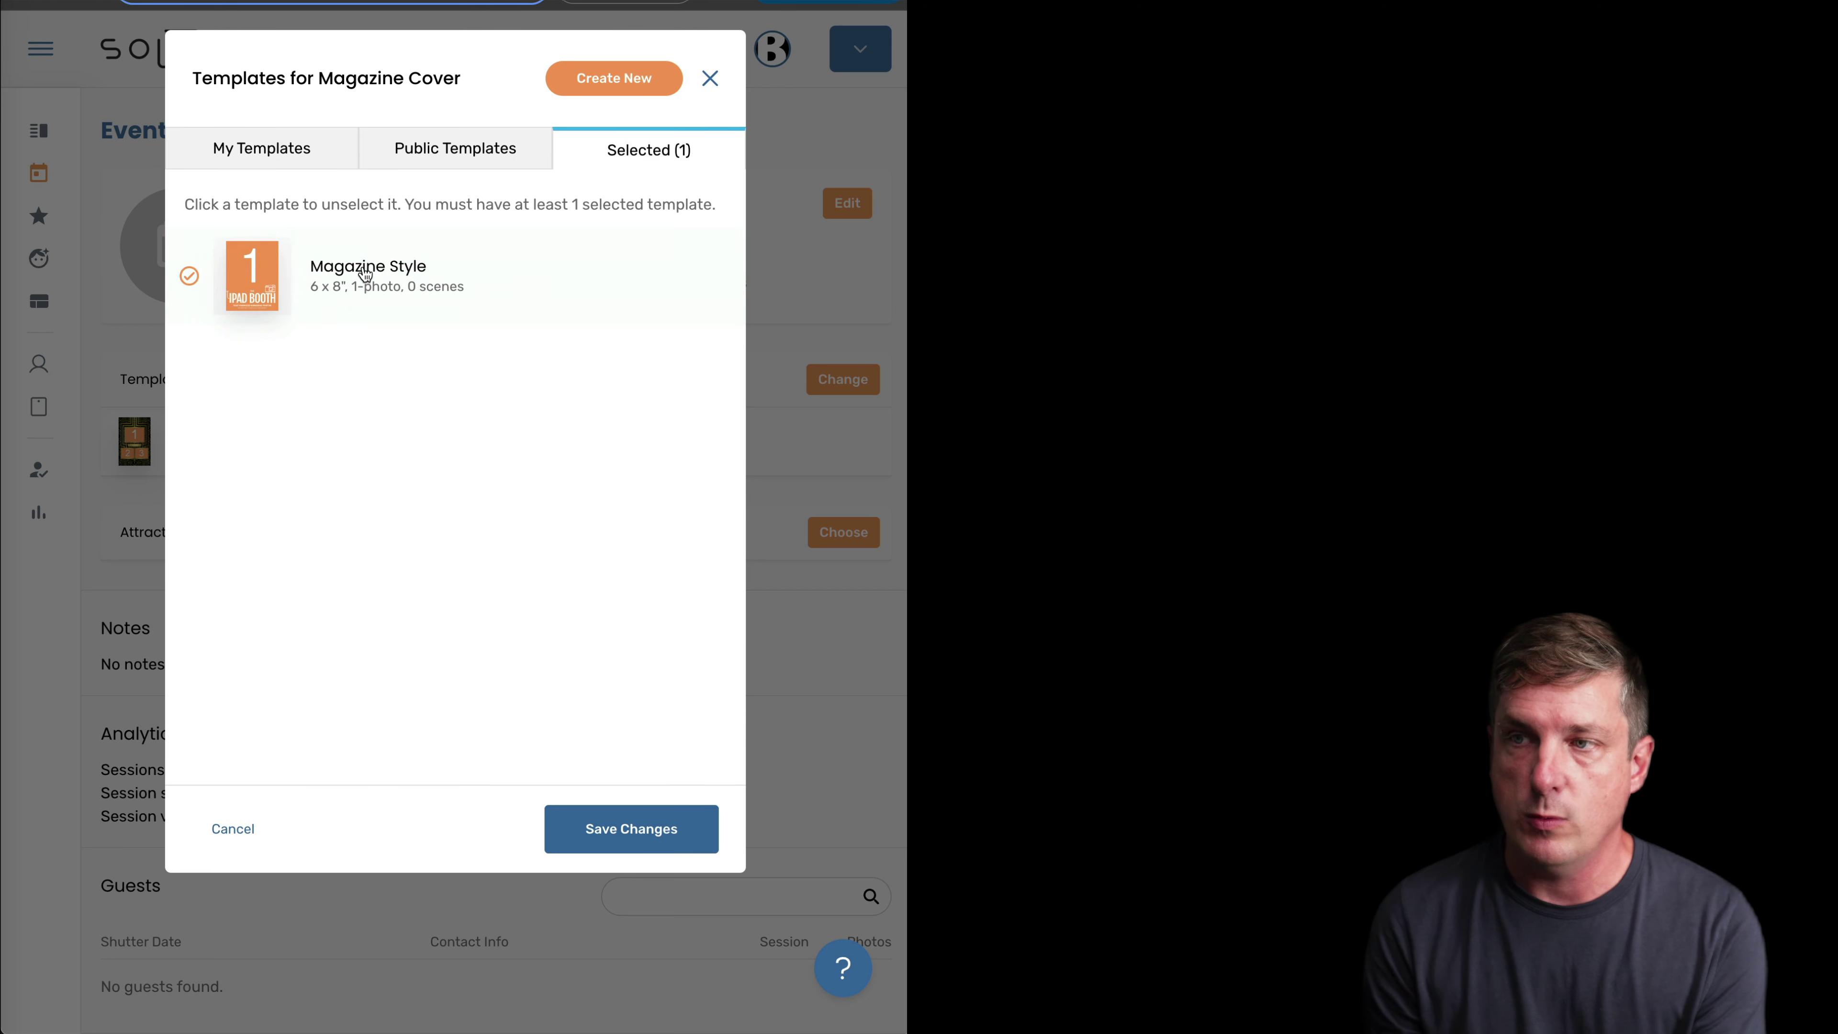
left_click(583, 840)
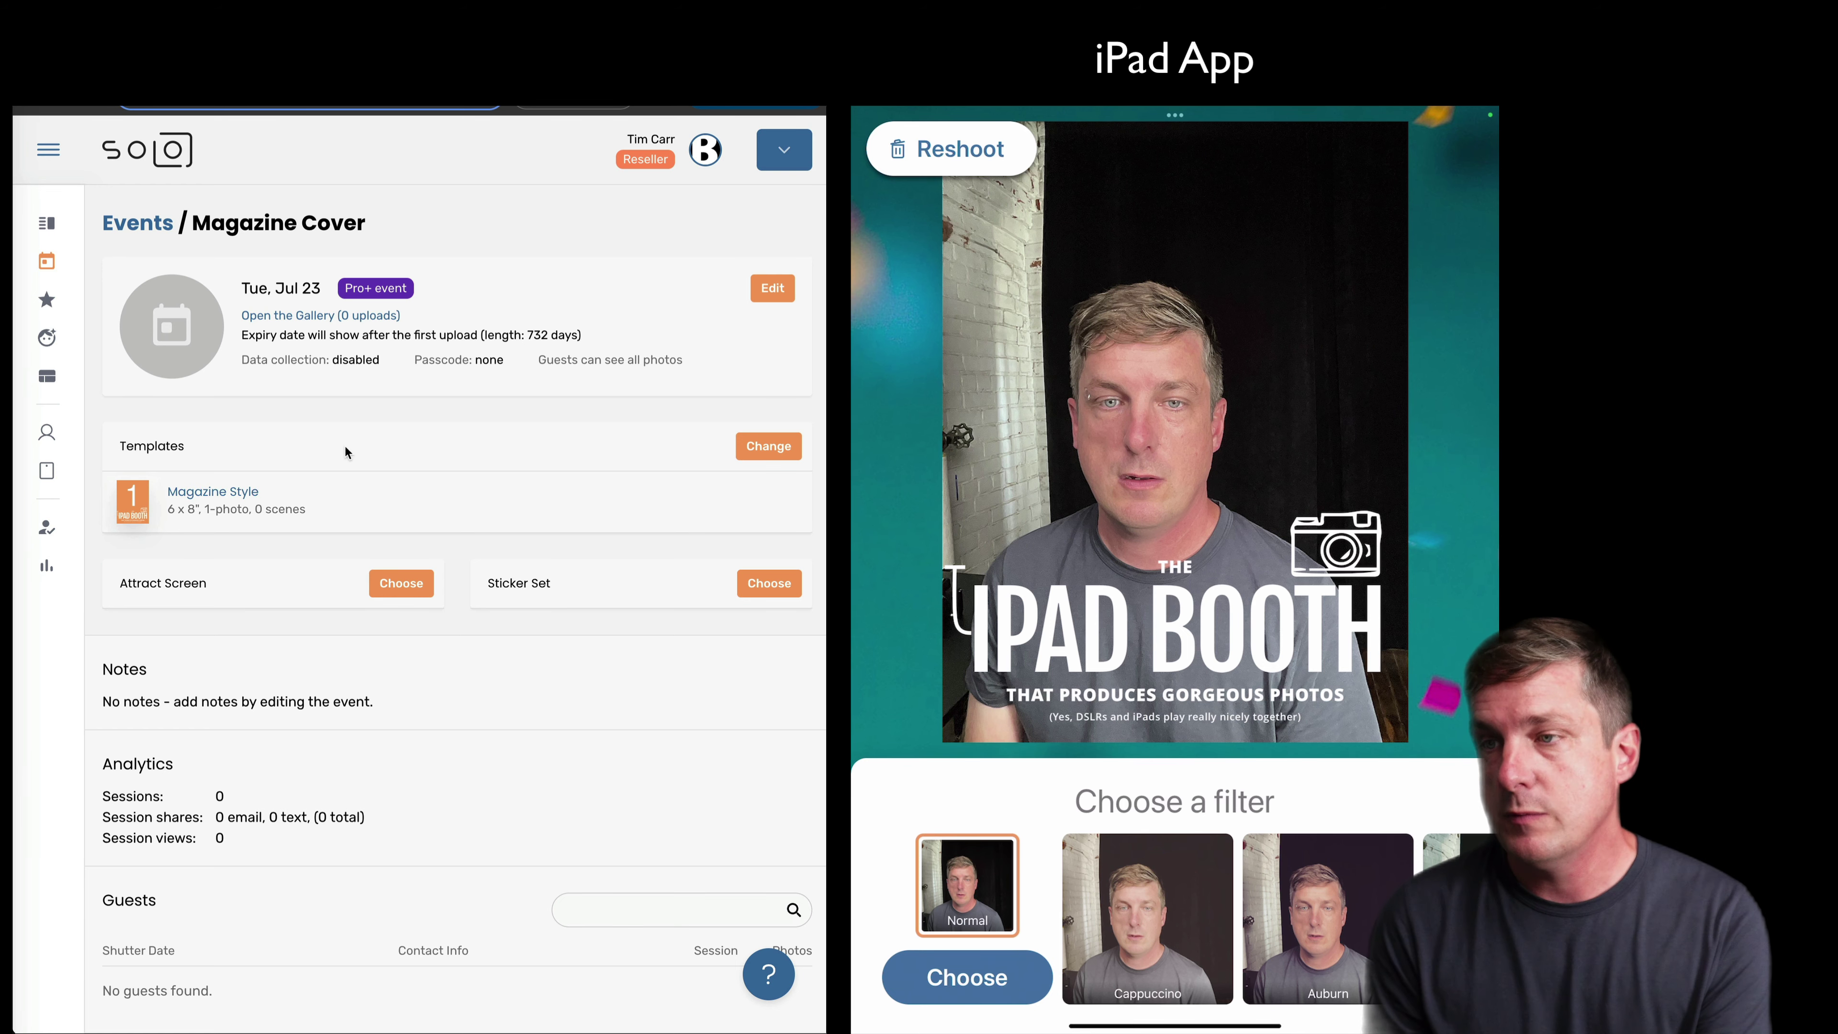
- Edit the event's Magazine Style template so its scenes include a transparency and guests are forced to use one of them
left_click(213, 496)
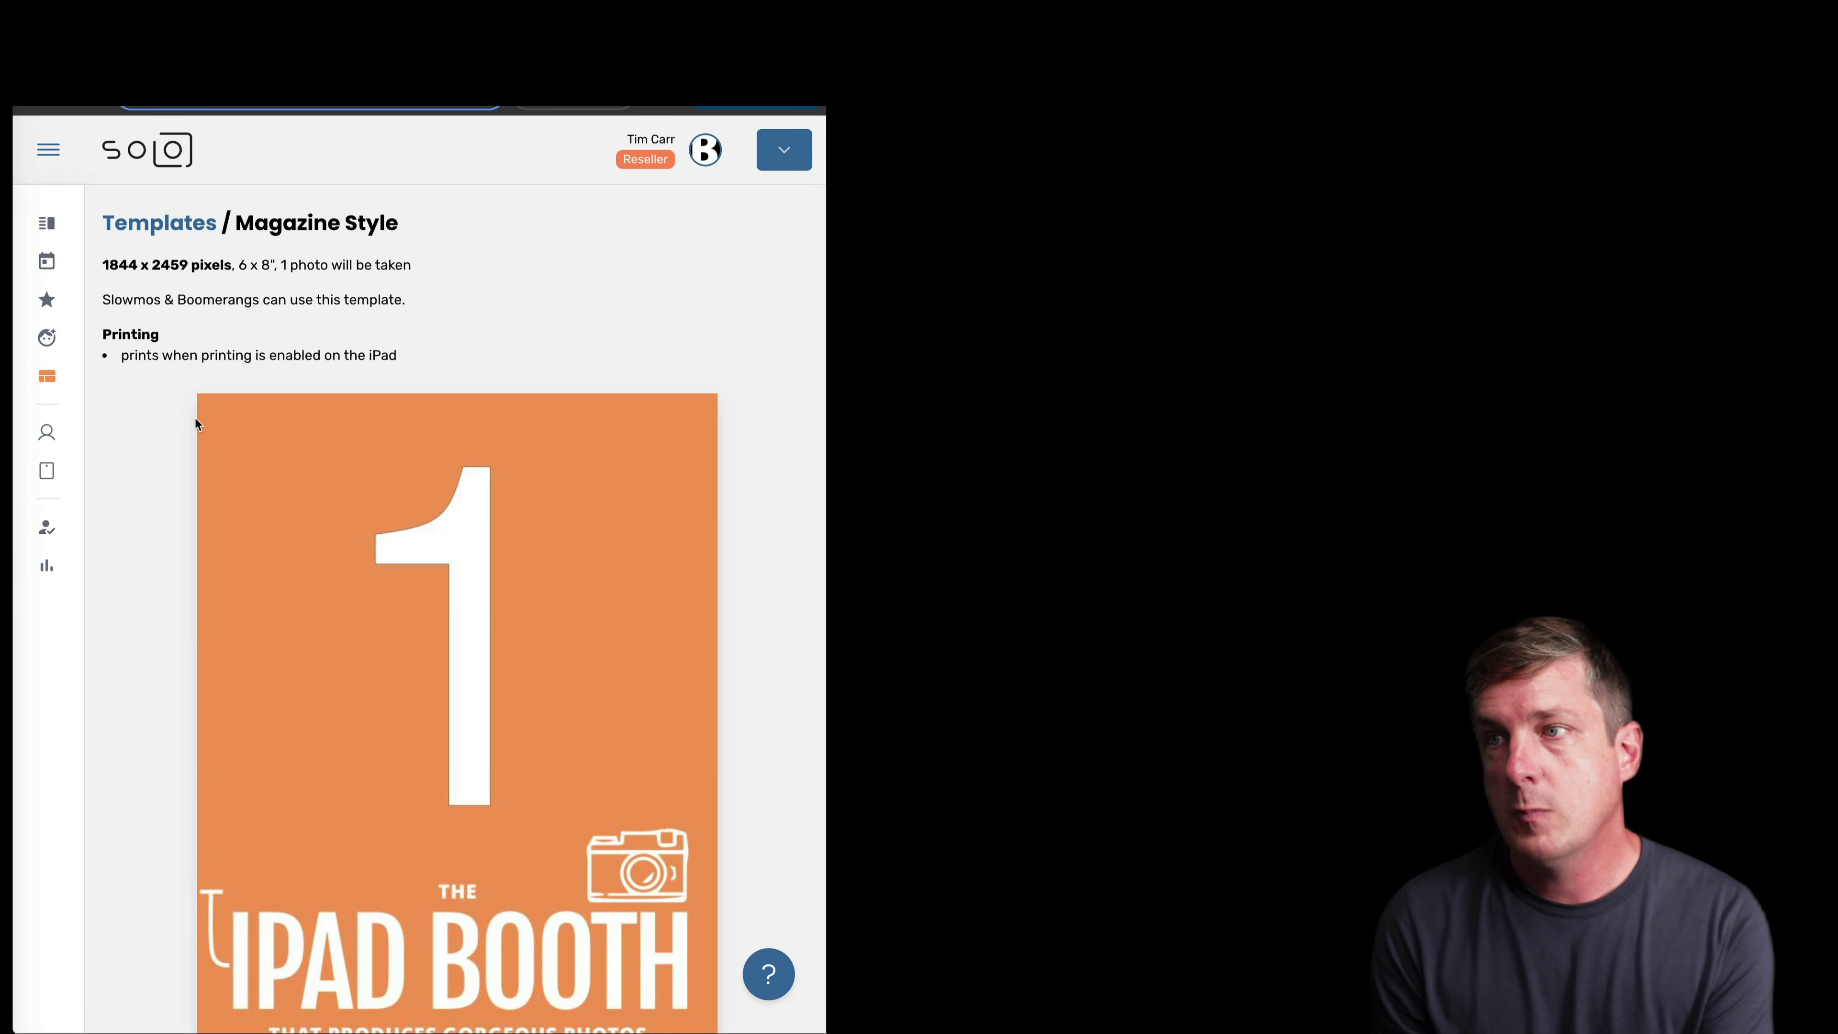
left_click(790, 161)
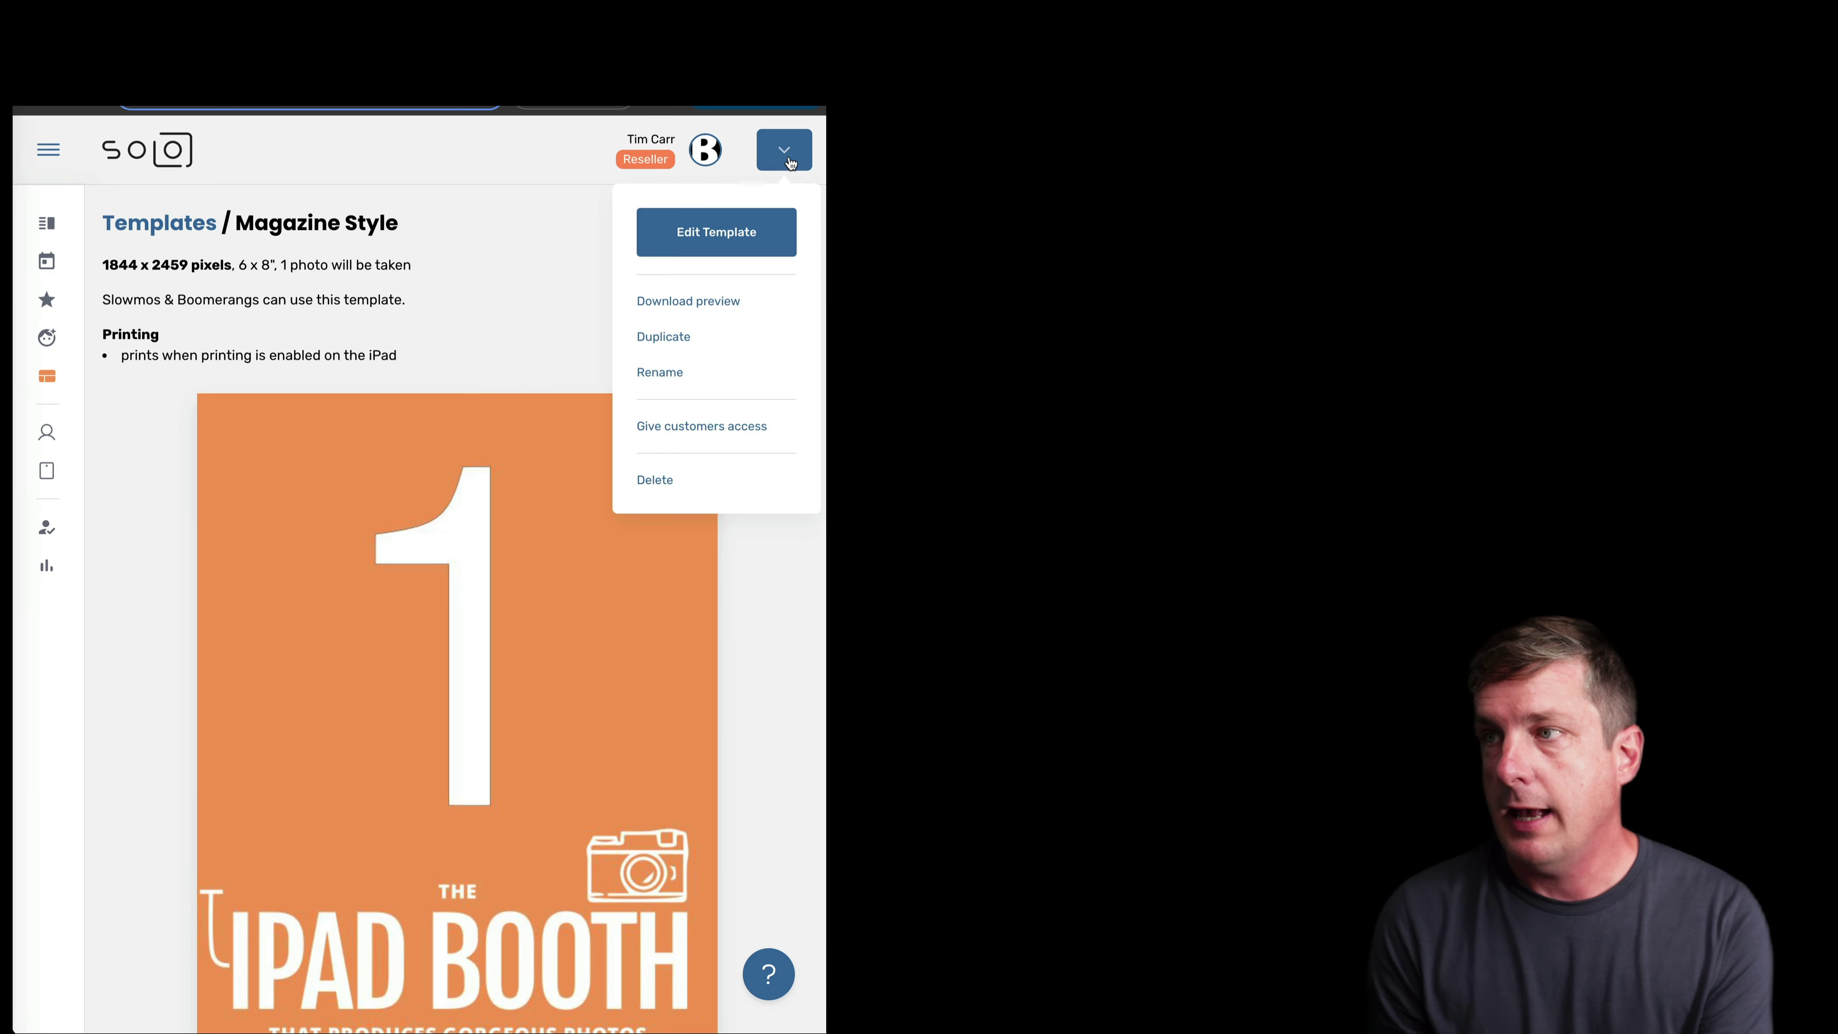
left_click(712, 239)
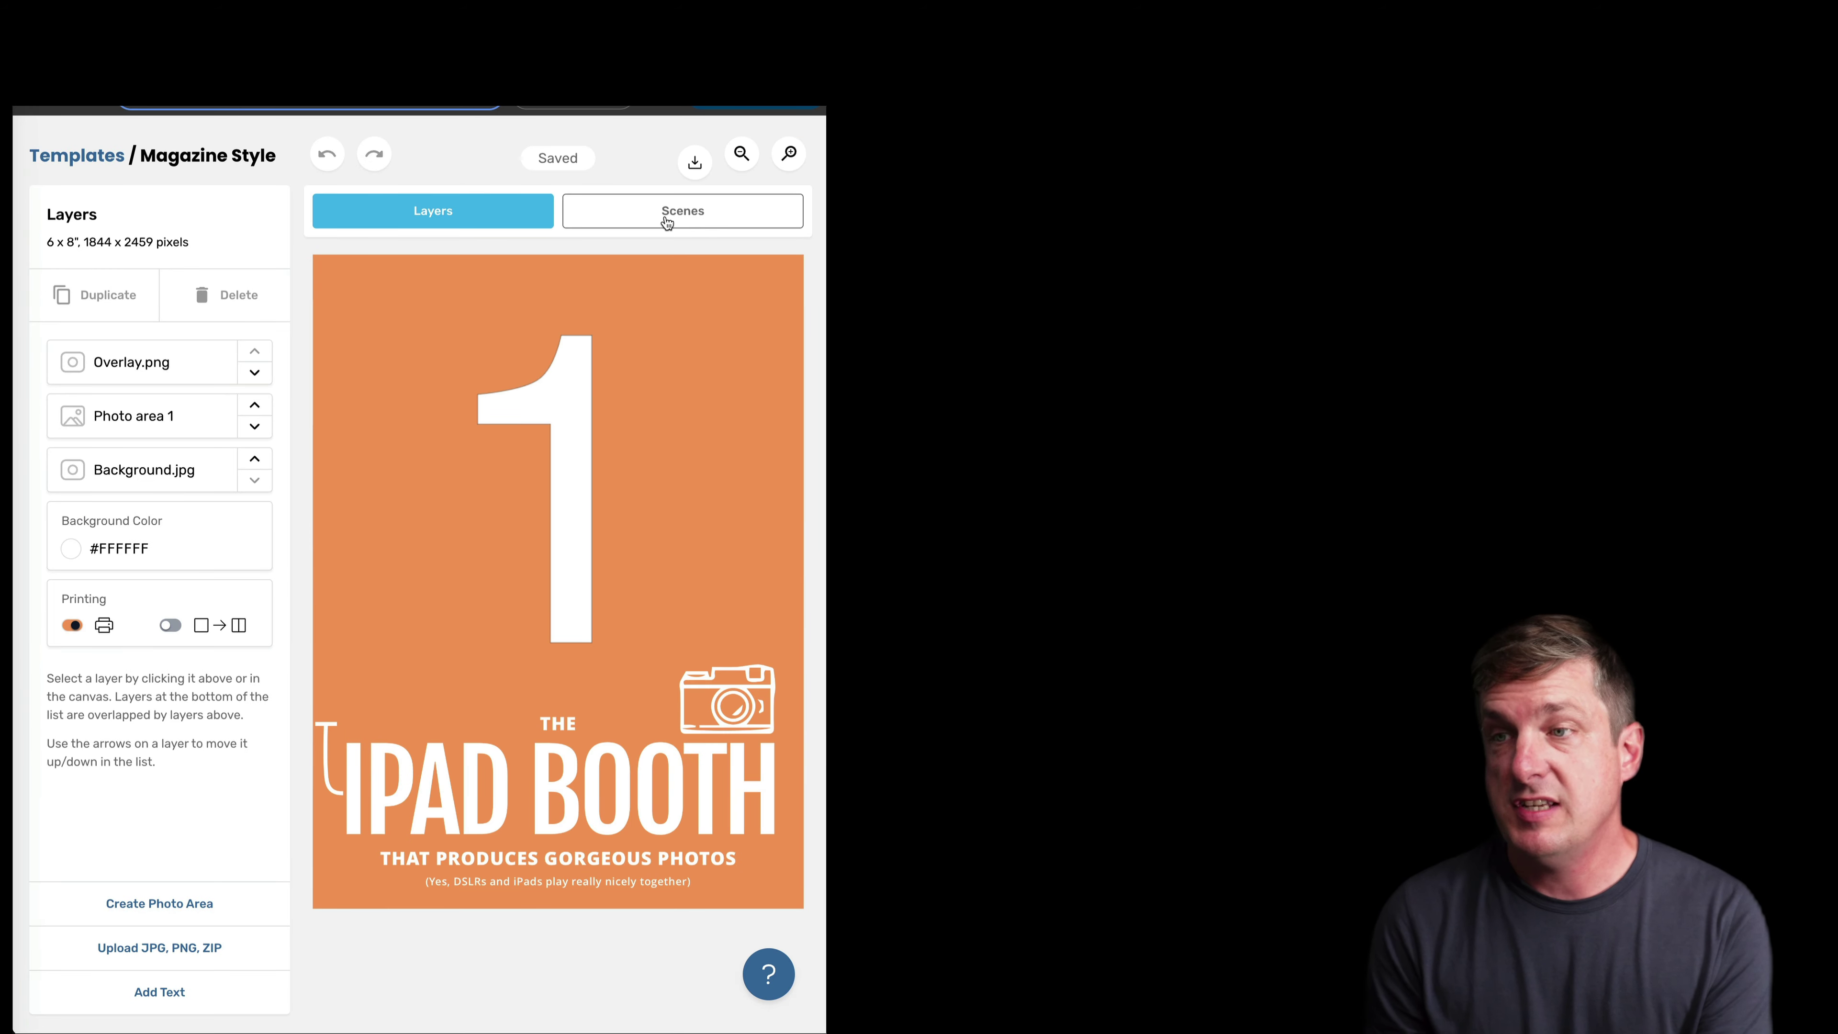
left_click(666, 223)
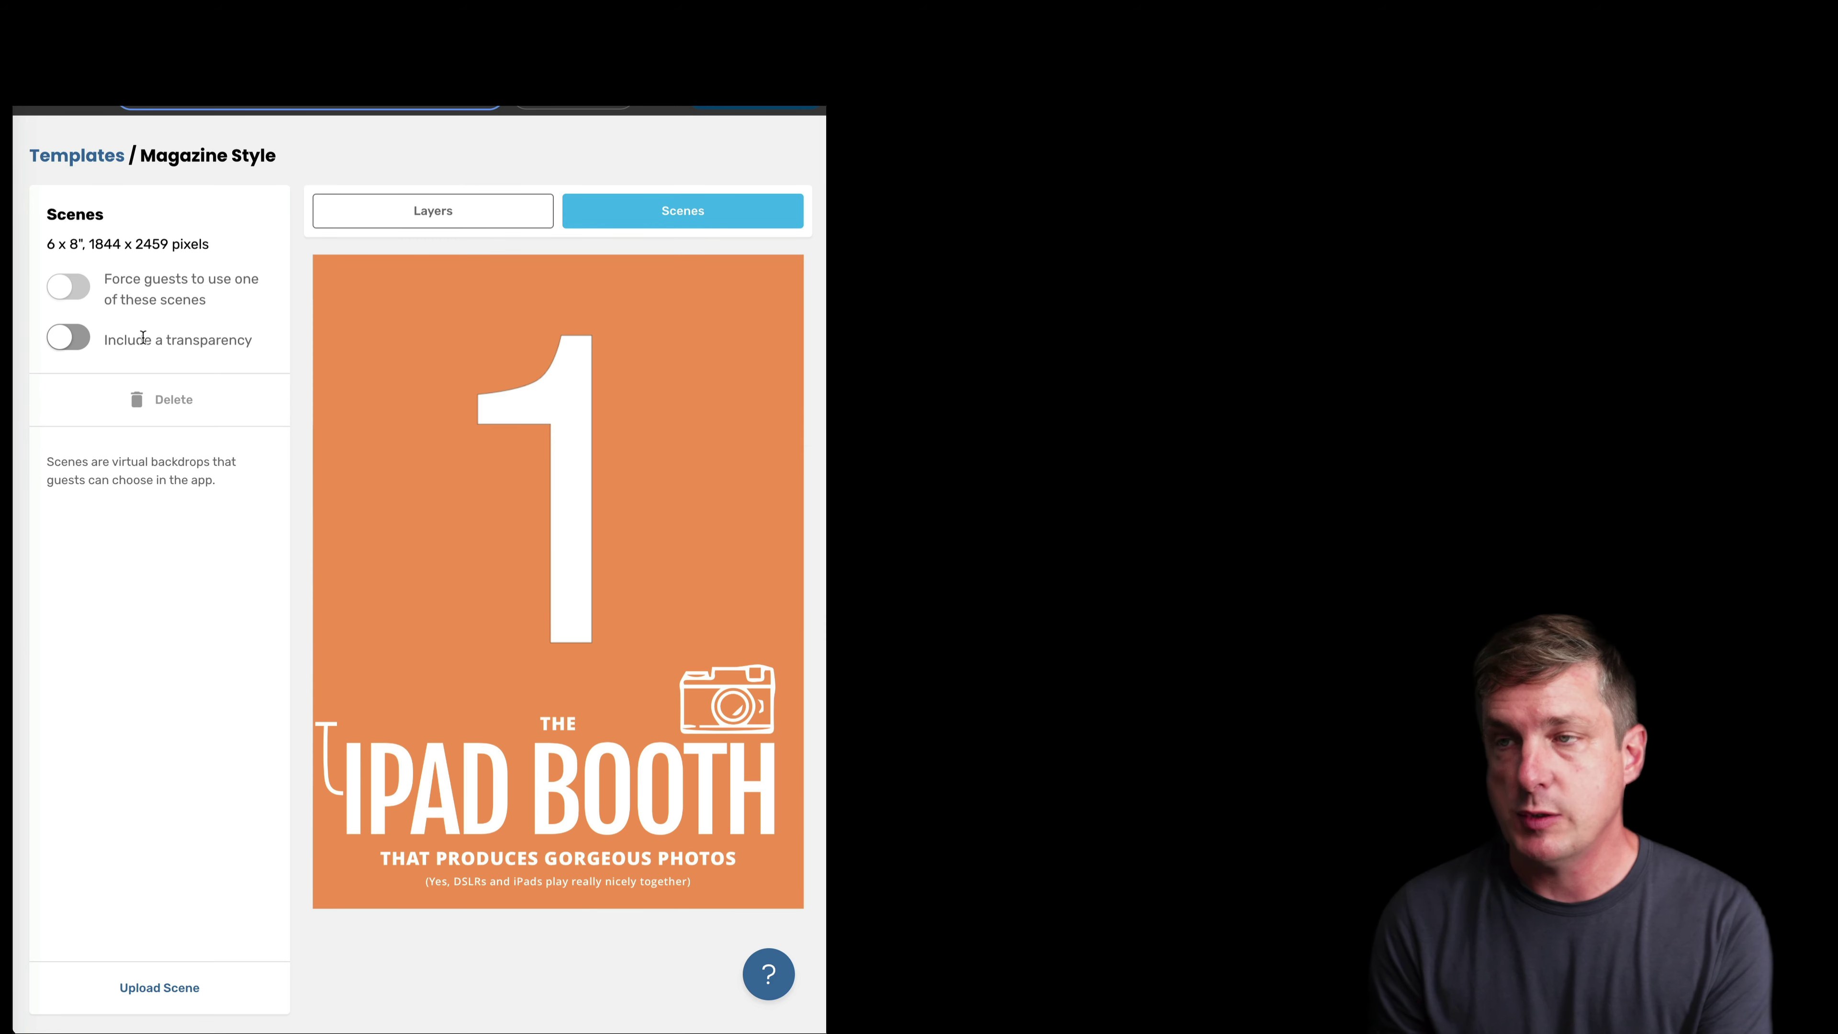
left_click(69, 338)
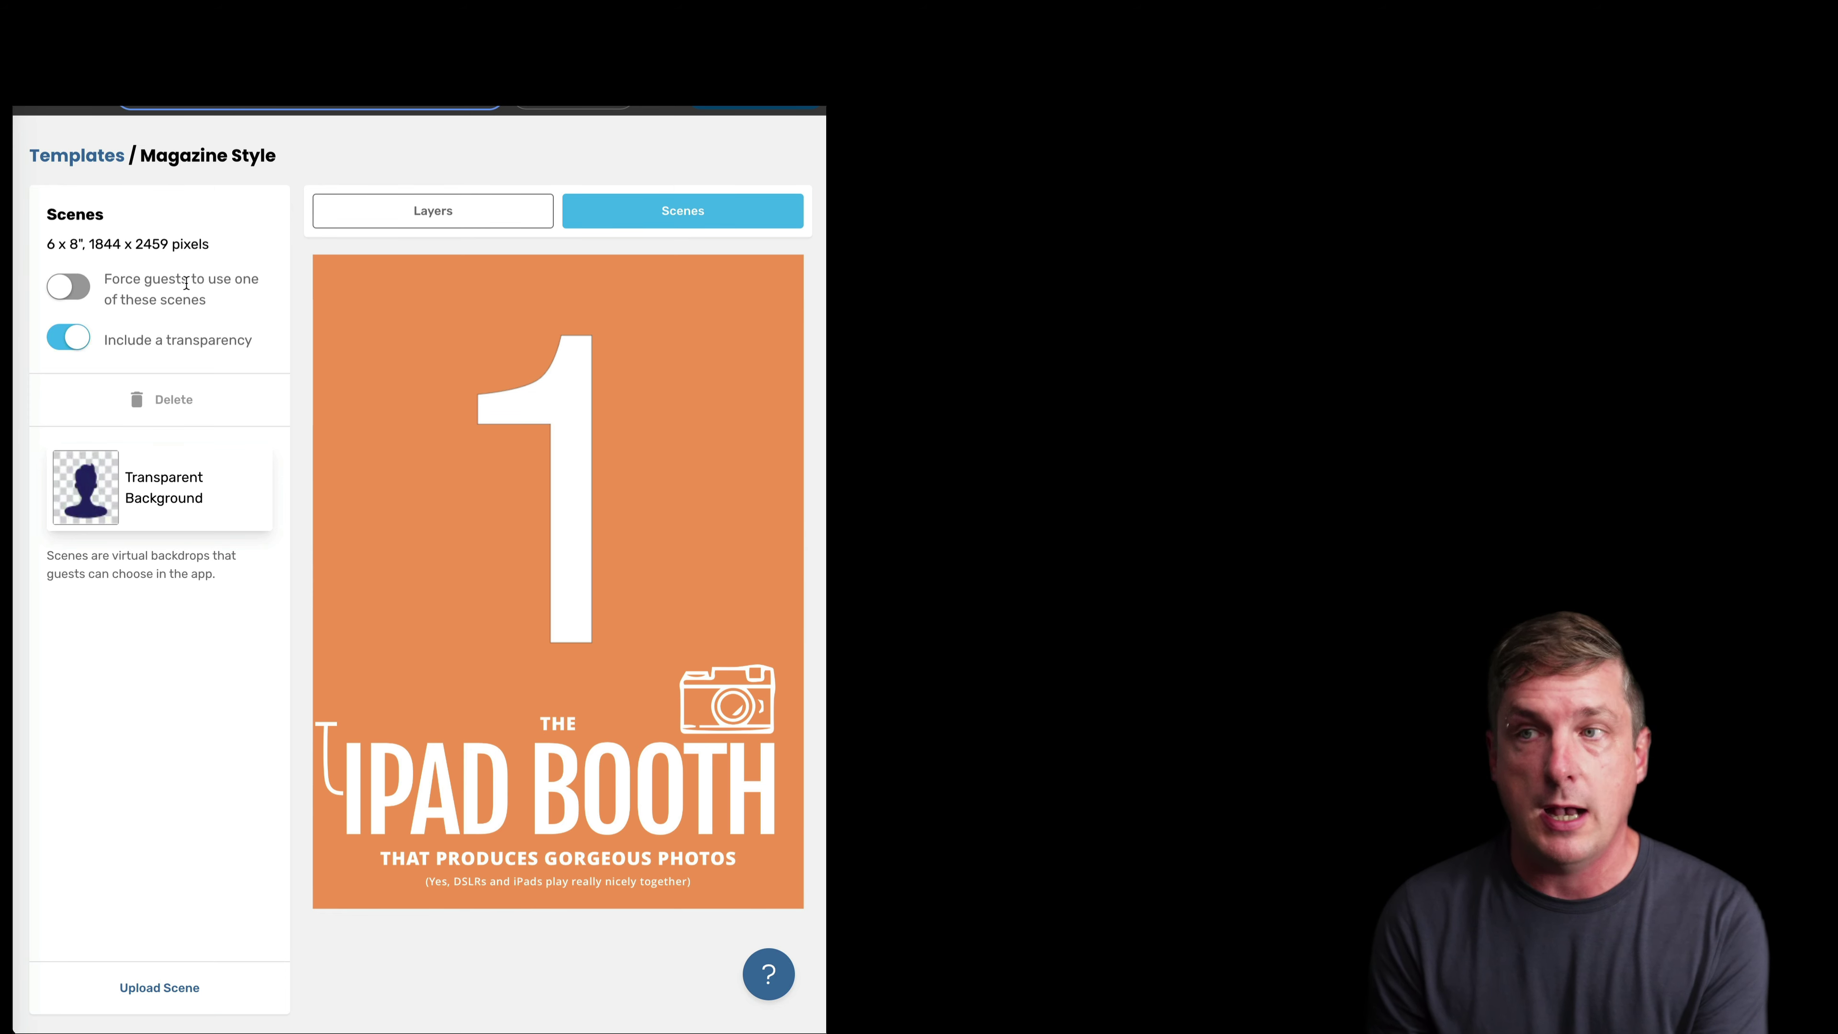
left_click(63, 291)
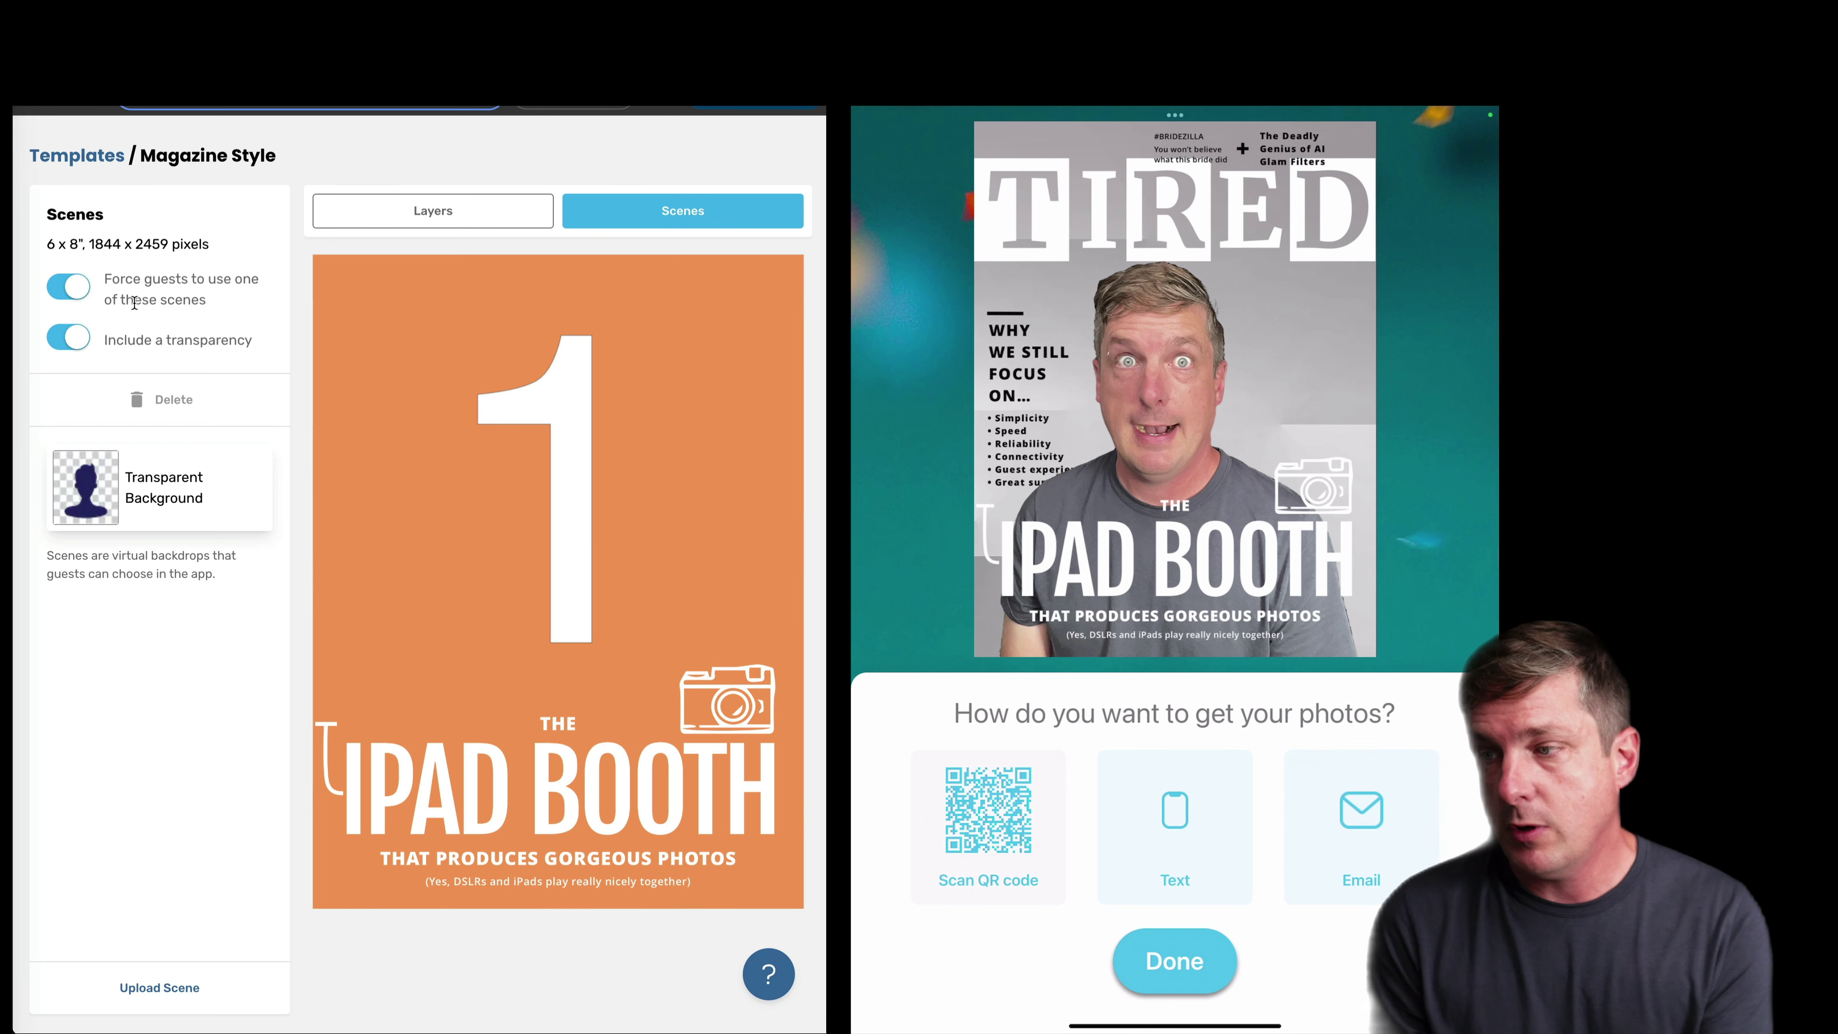
- Look at the help article on using the Template / Attract Screen editor and close it
left_click(769, 970)
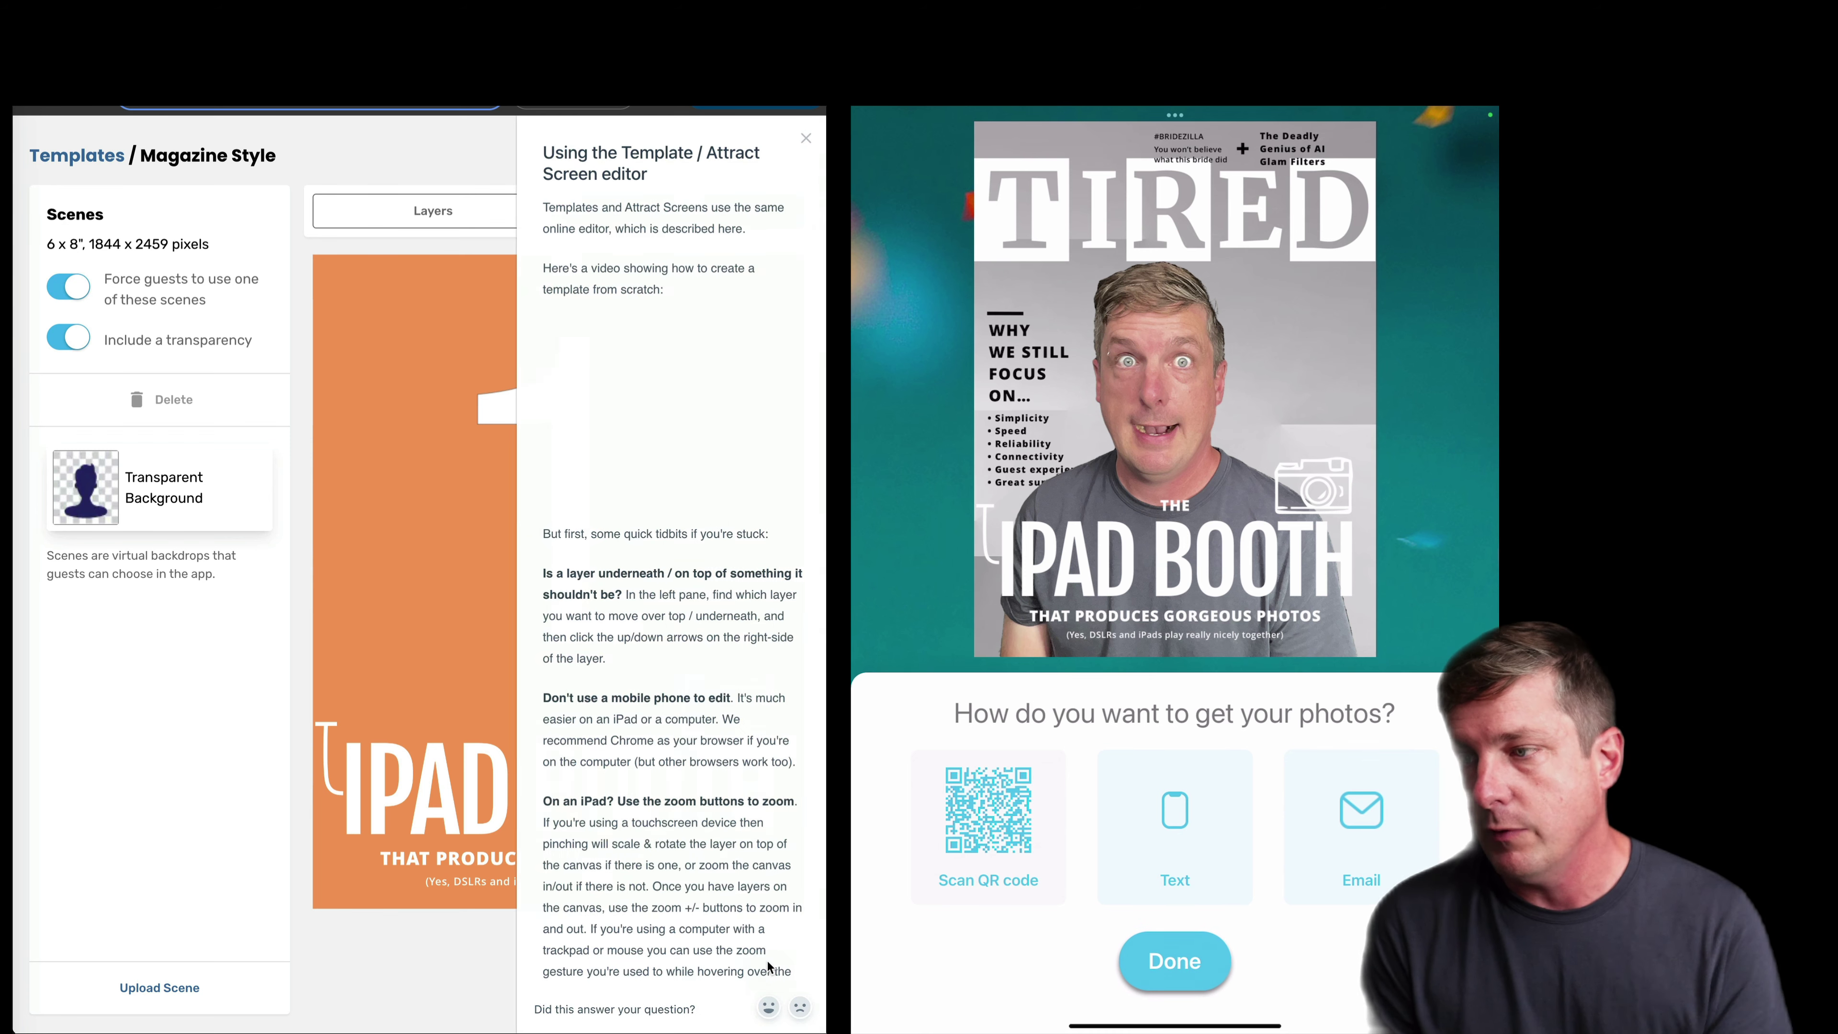
left_click(806, 138)
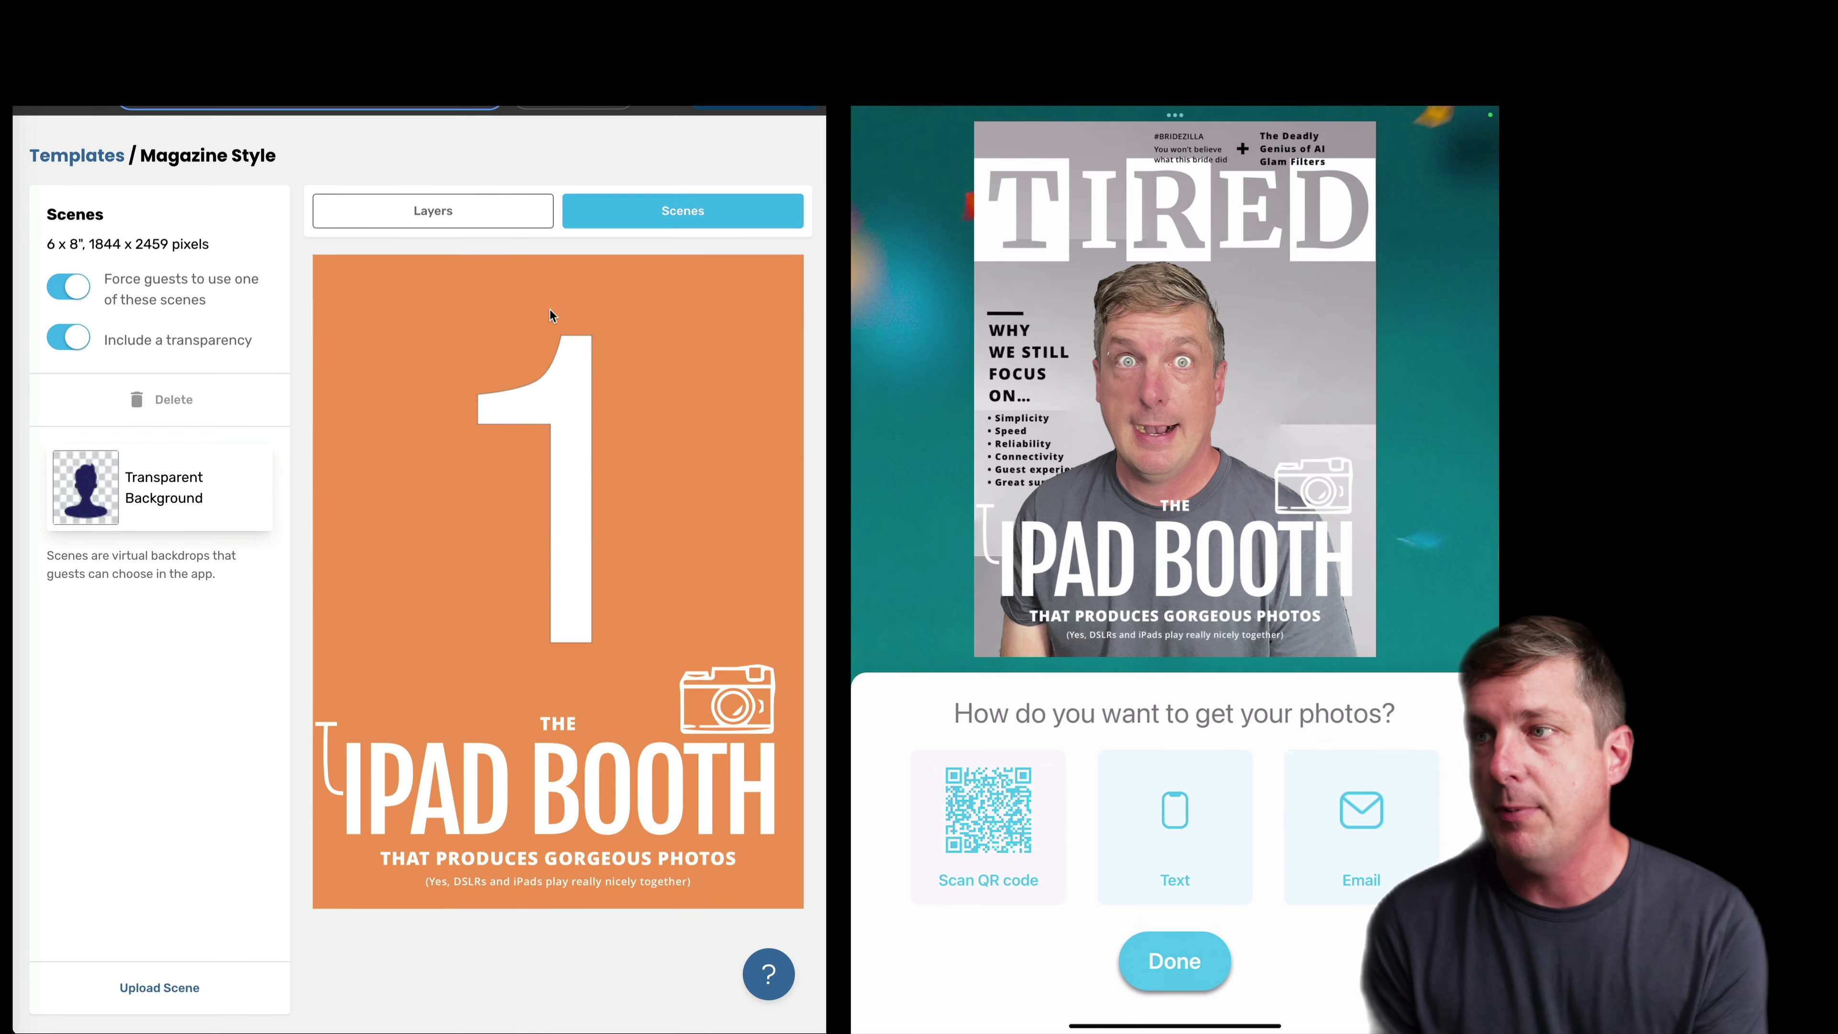